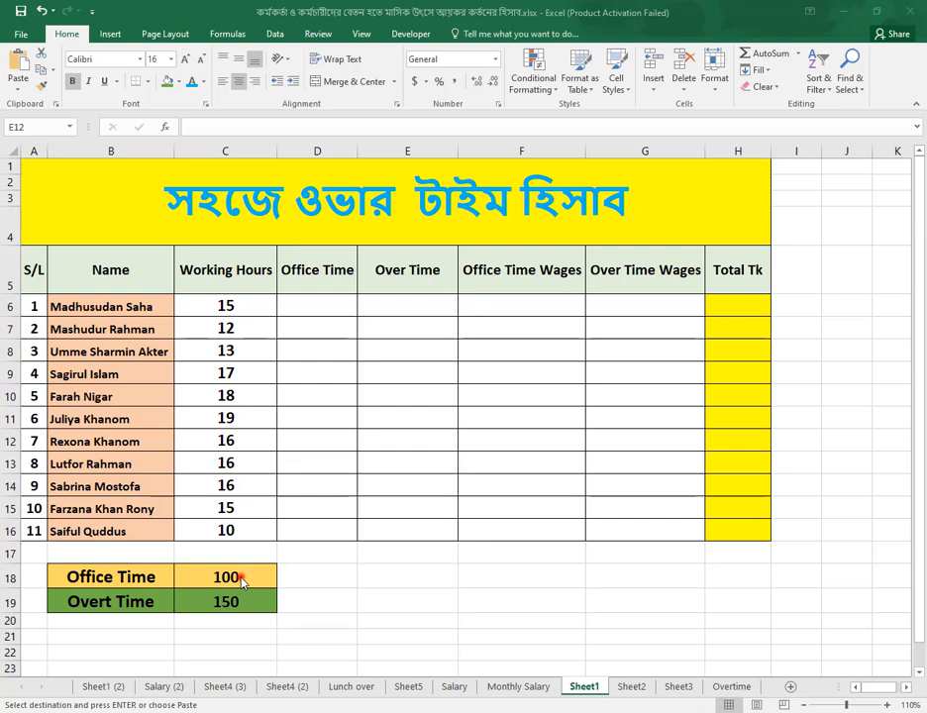
- Enter 8 as the office time in D6 and fill it down the Office Time column to D16
click(241, 578)
click(246, 604)
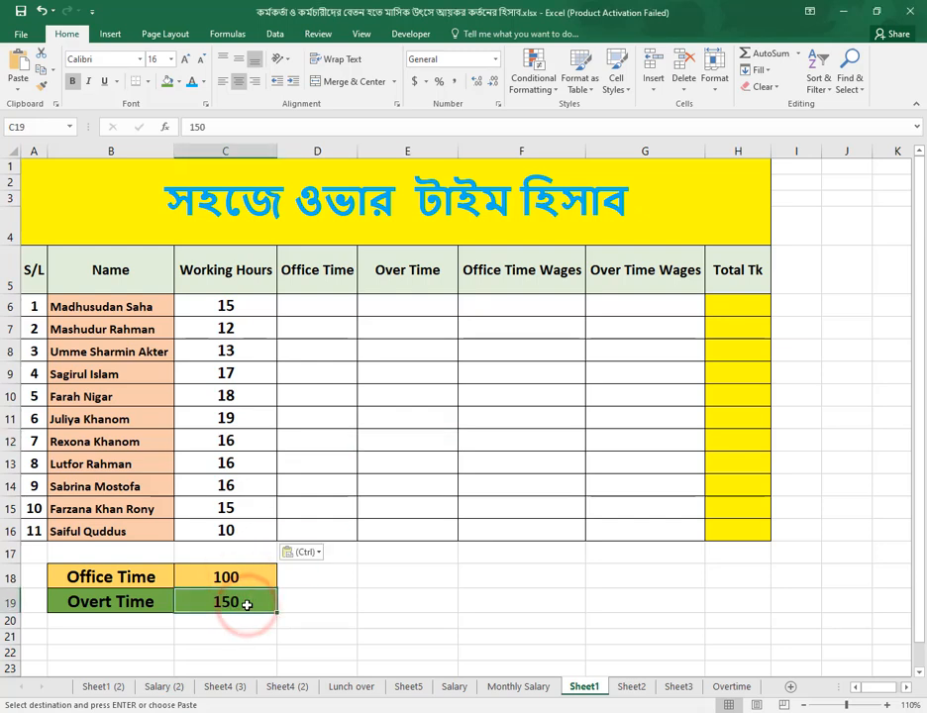
click(332, 307)
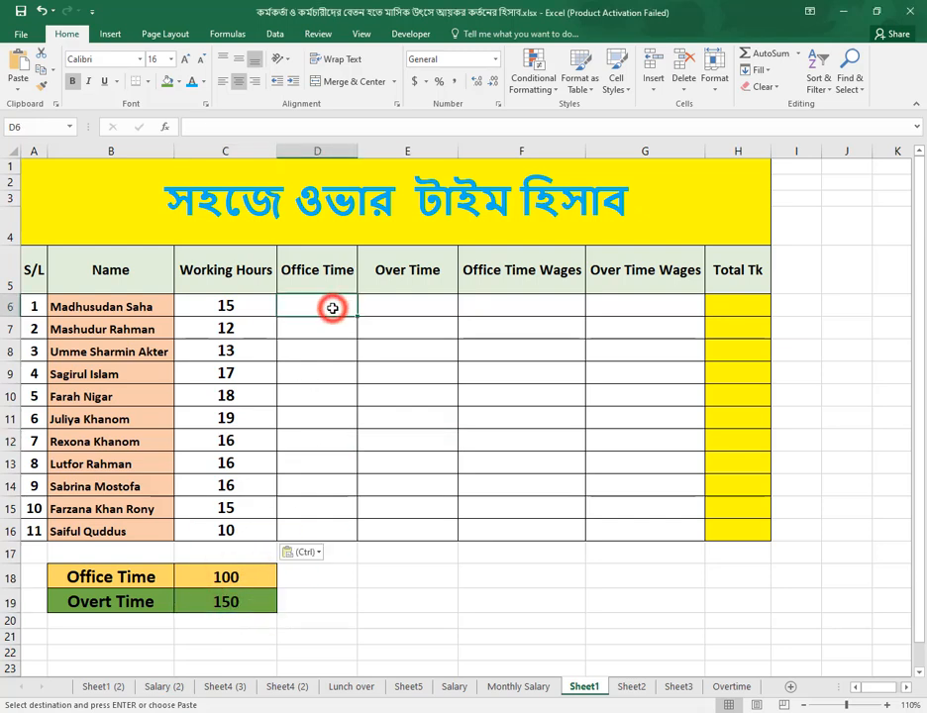
text(8)
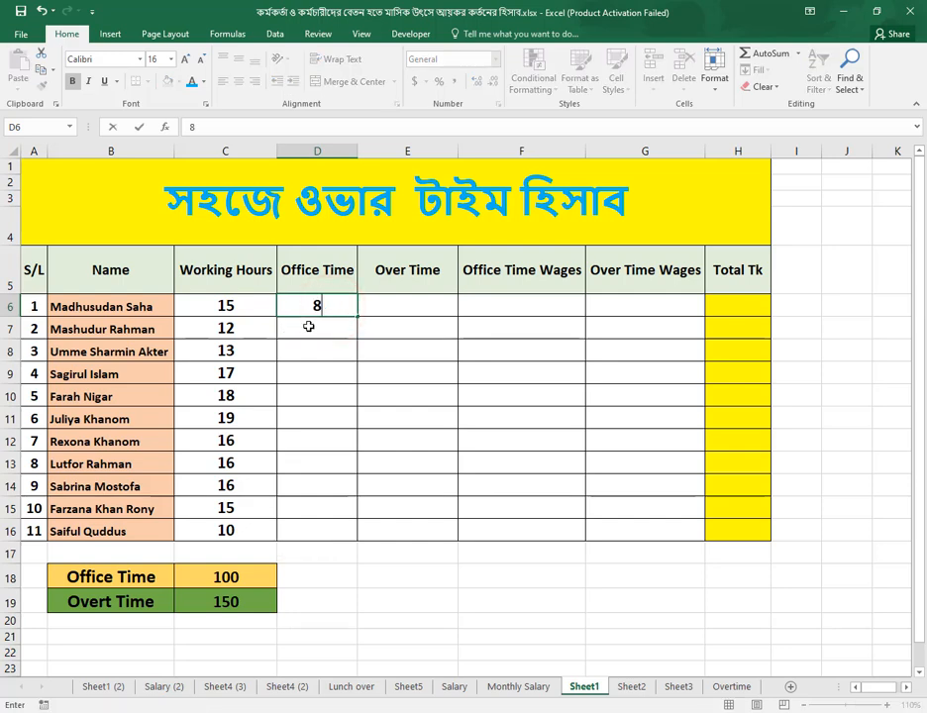
click(308, 325)
click(352, 307)
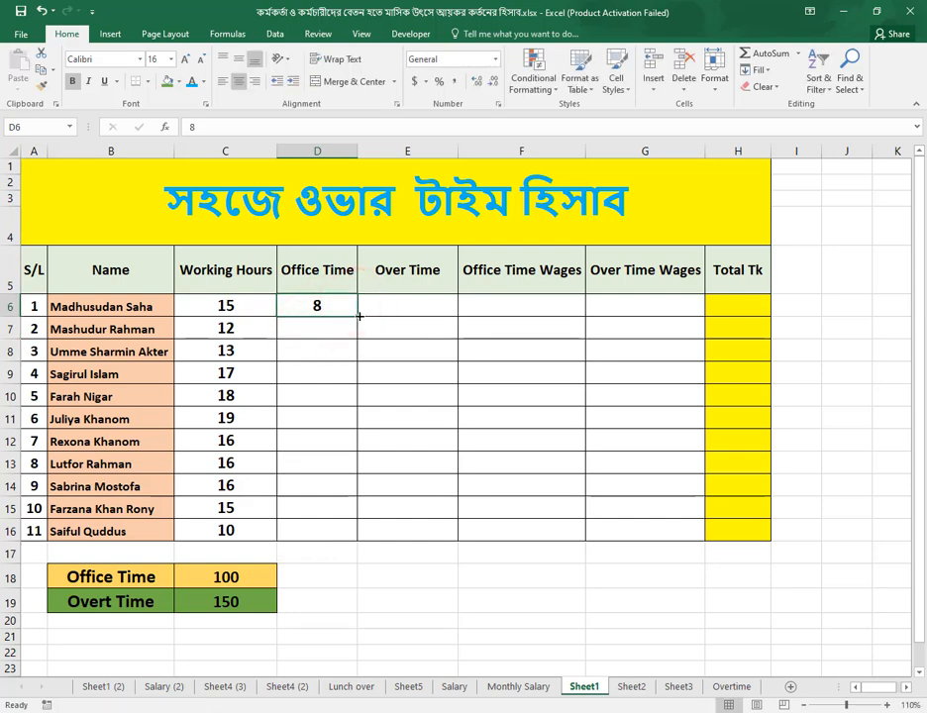
drag(359, 314, 341, 532)
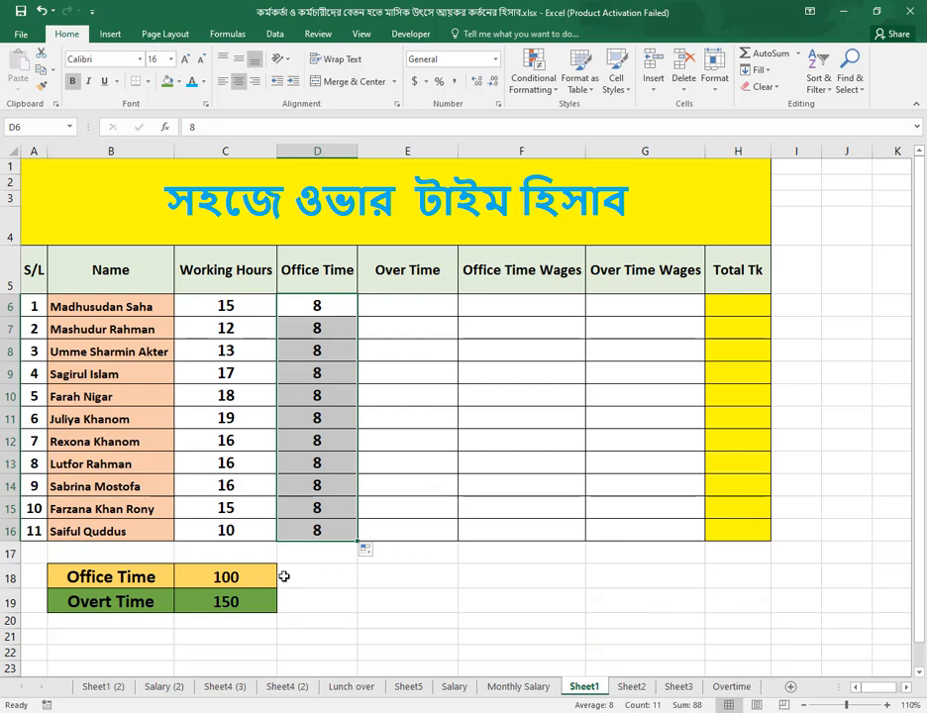
click(342, 310)
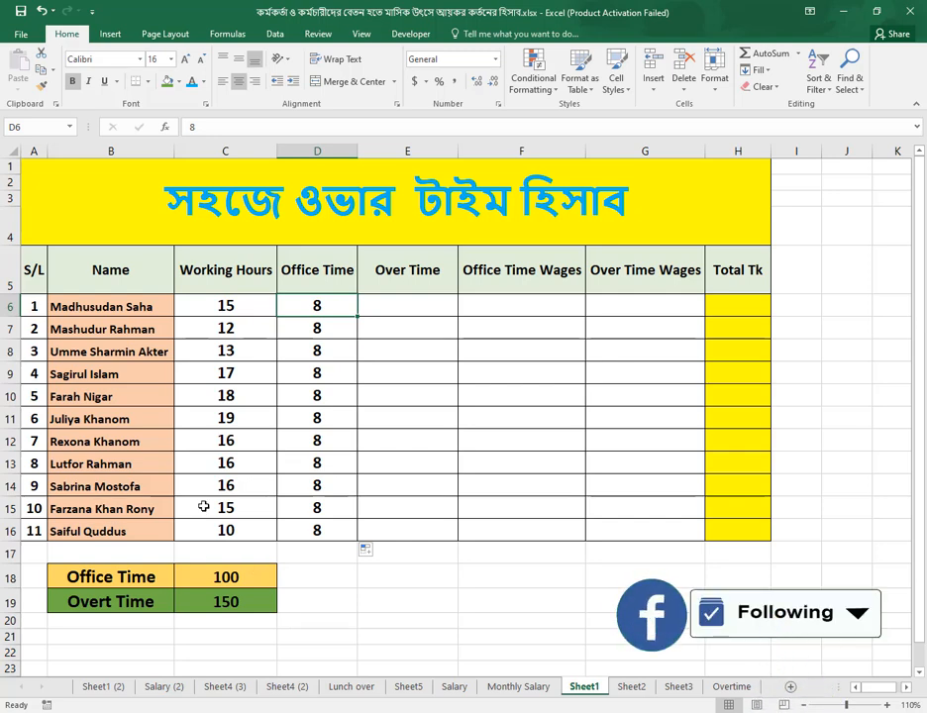
click(252, 311)
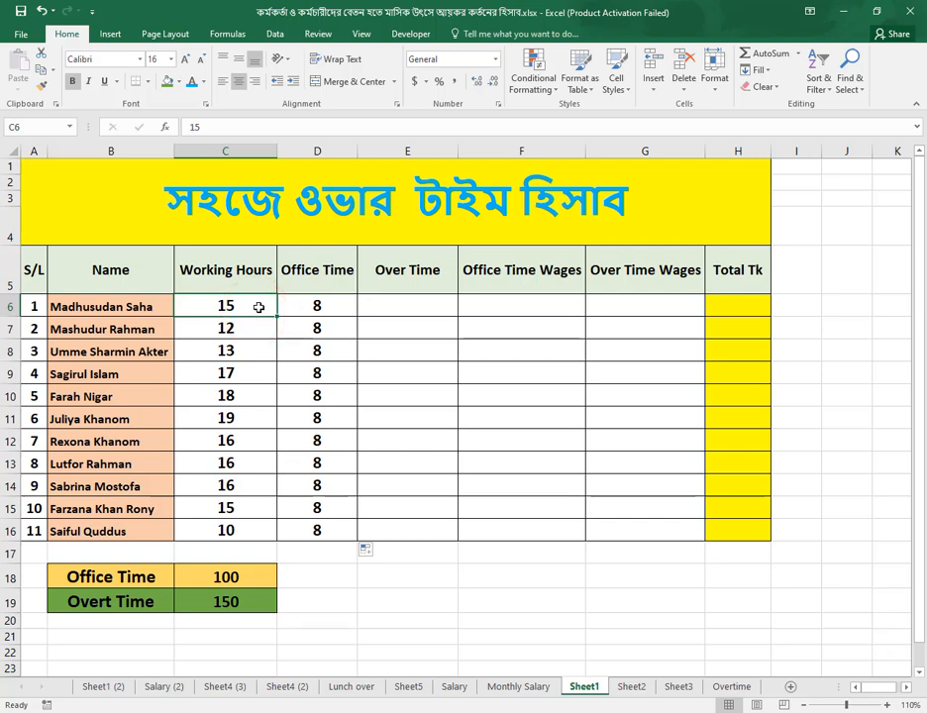
click(126, 306)
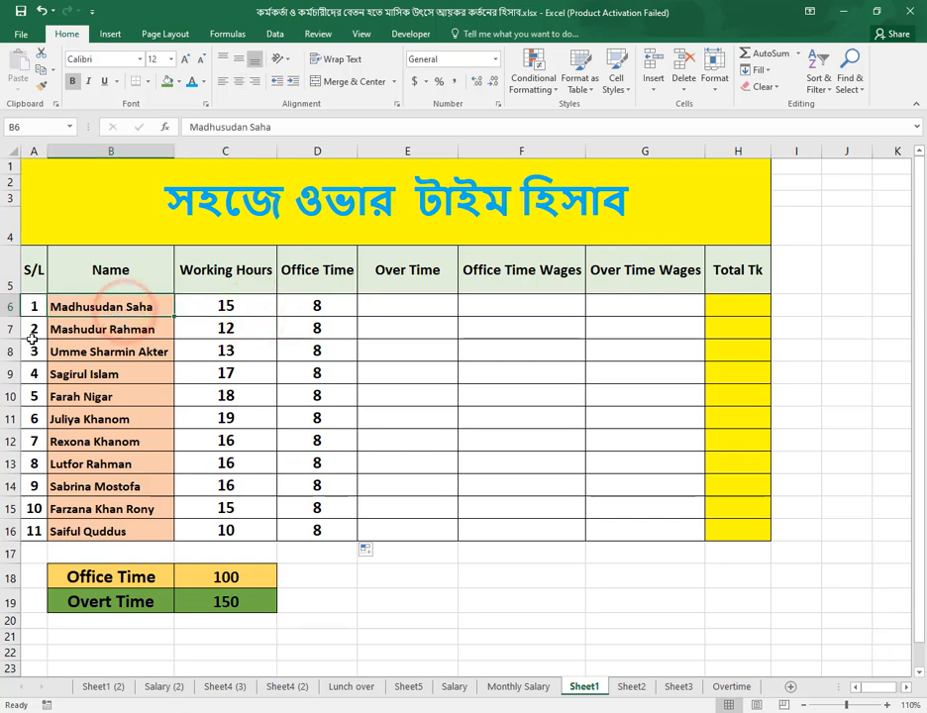
click(128, 304)
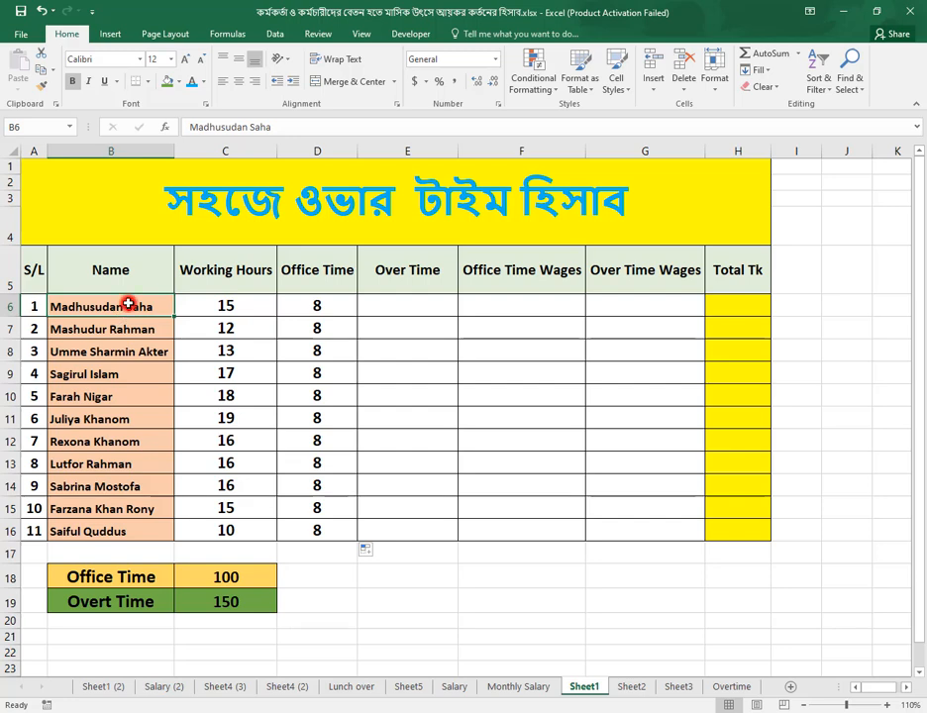
click(235, 308)
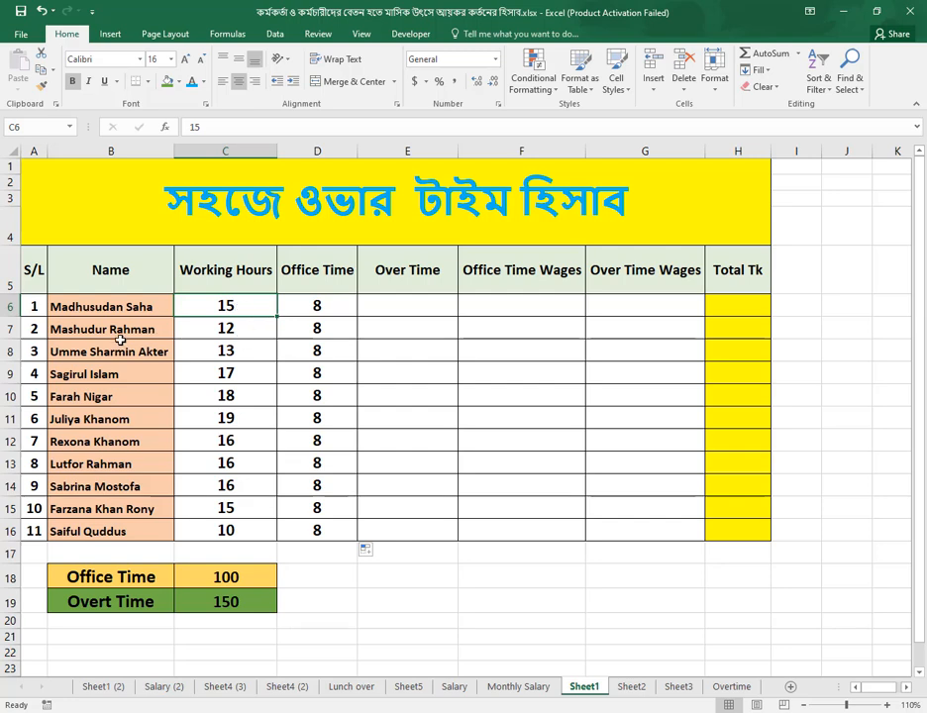
click(247, 336)
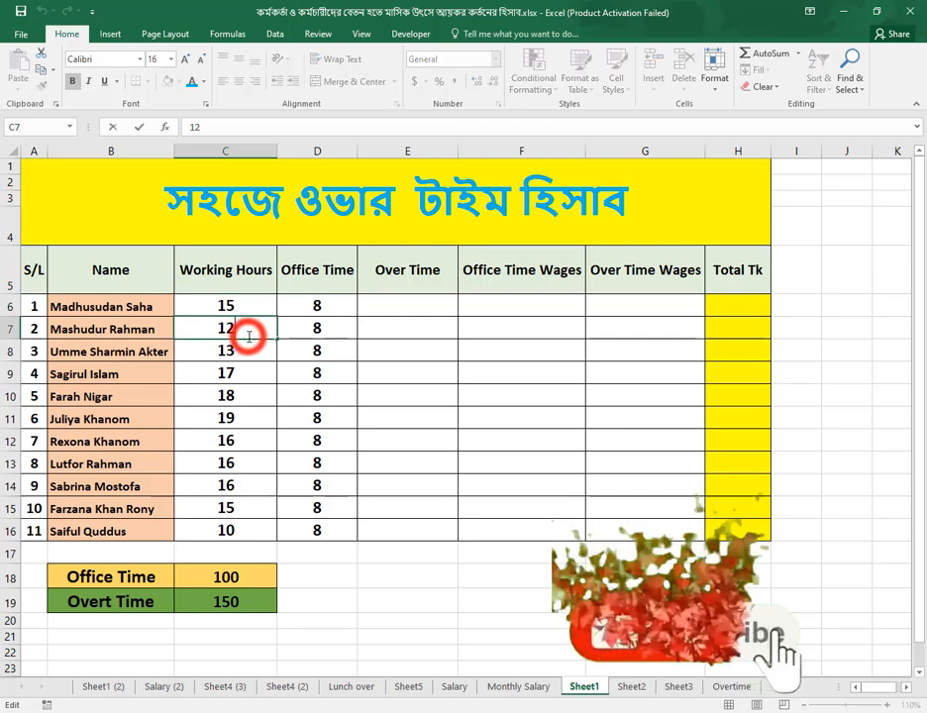
click(245, 374)
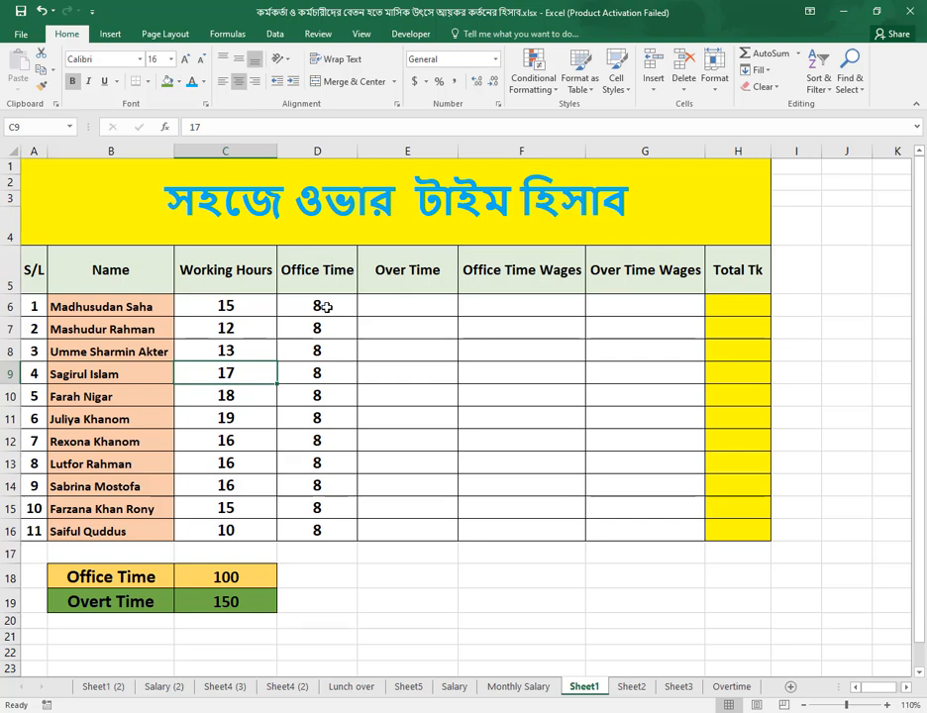
- Calculate overtime in E6 with the formula =C6-D6 and fill it down the Over Time column to E16
click(433, 306)
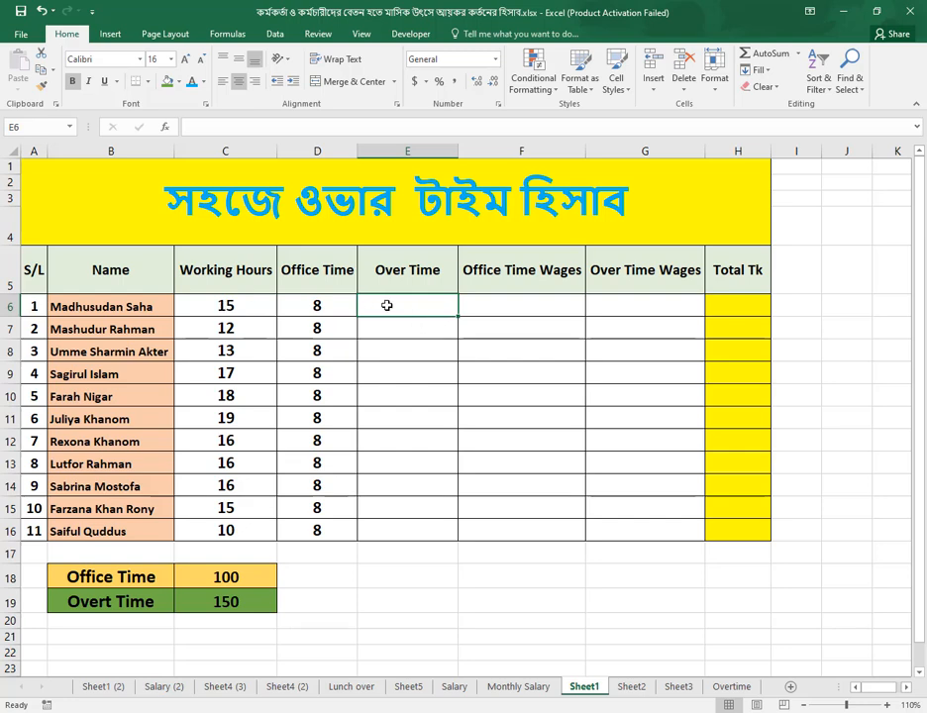
text(=)
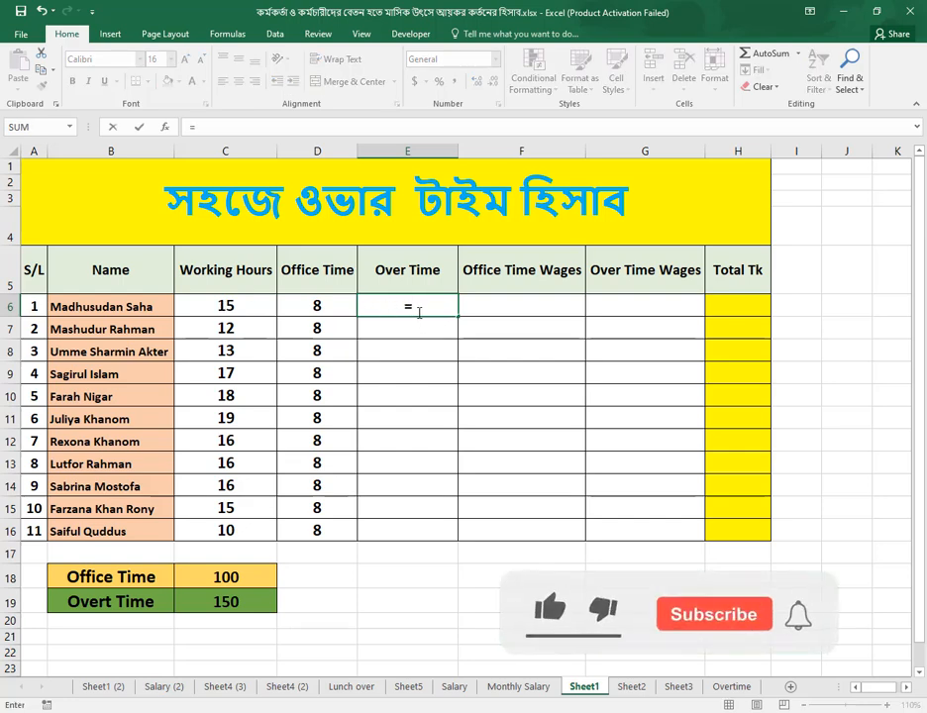
click(238, 306)
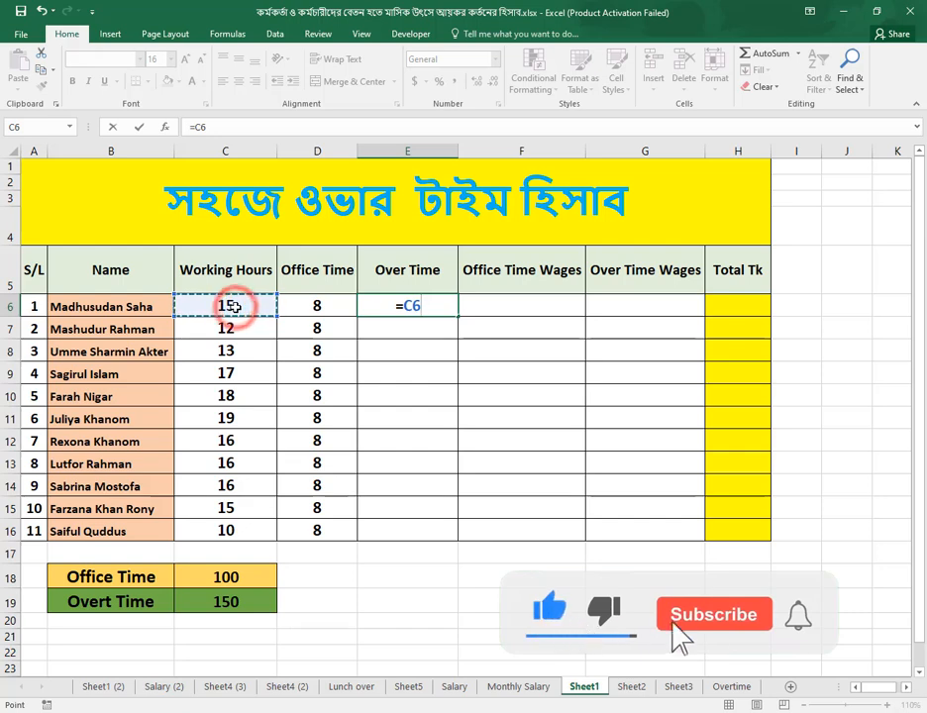
text(-)
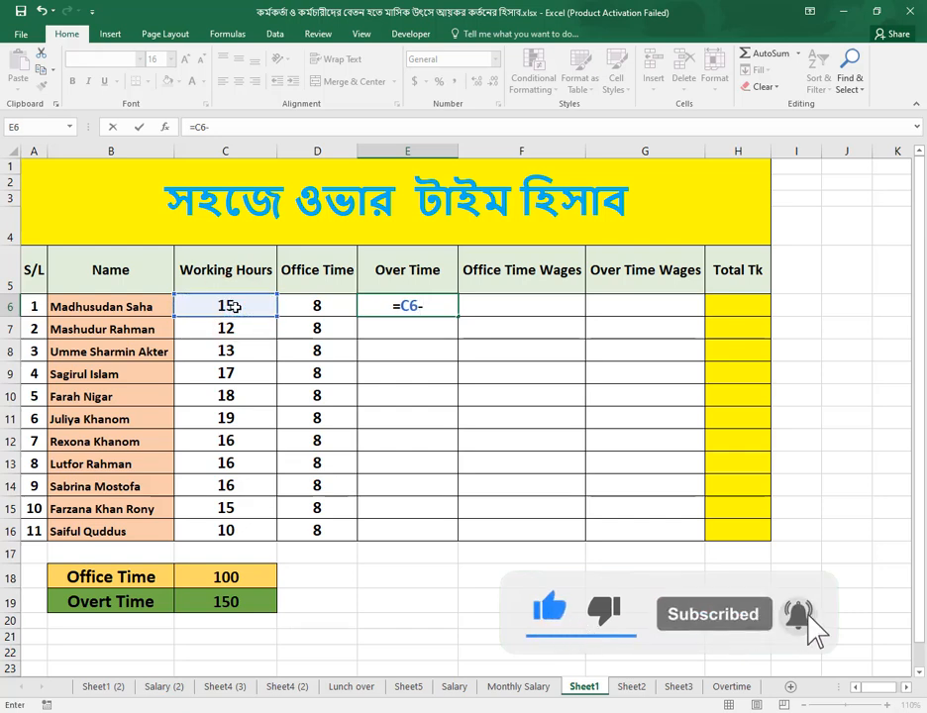
click(324, 309)
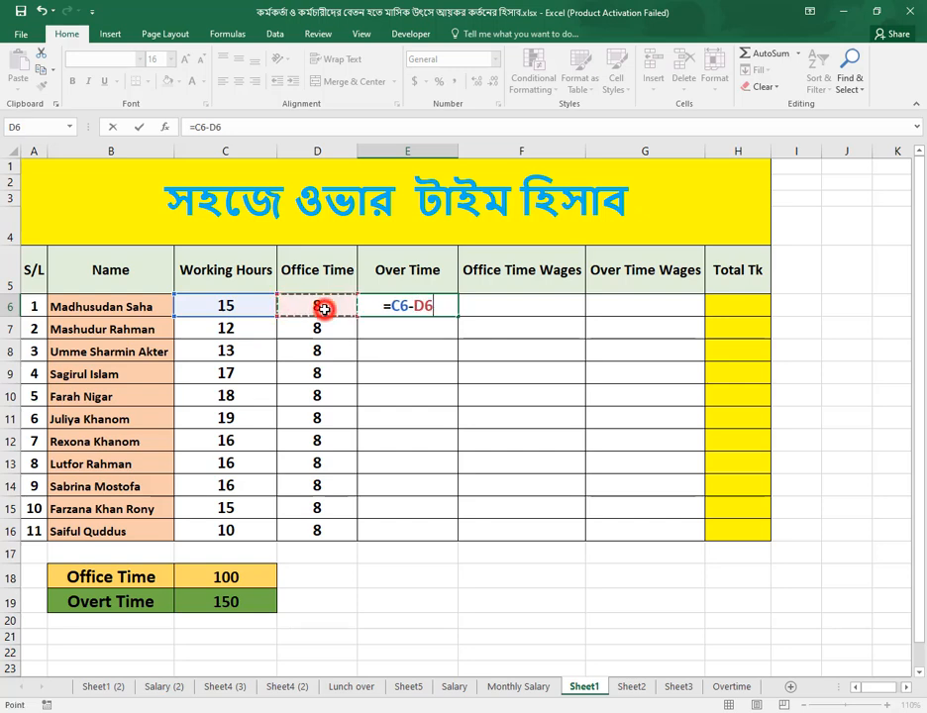
key(Return)
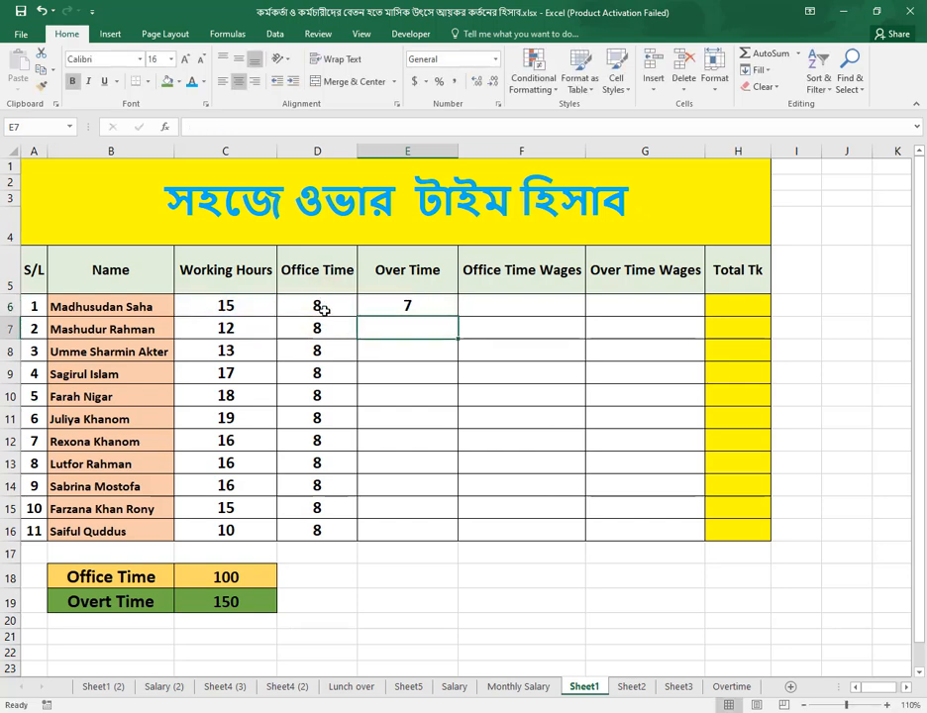
click(428, 307)
drag(460, 317, 467, 542)
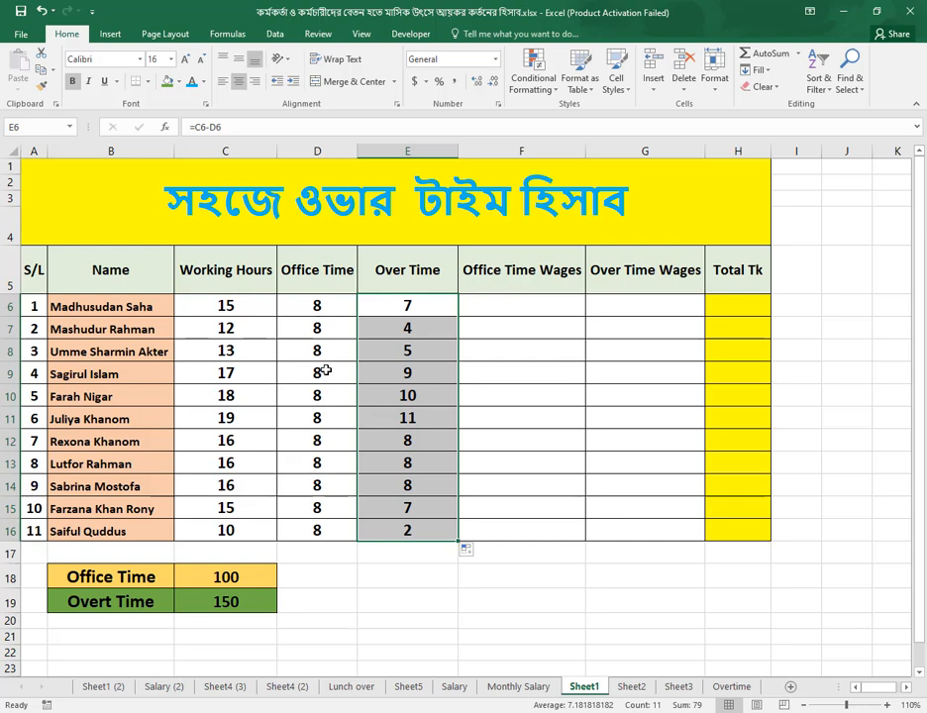
click(262, 367)
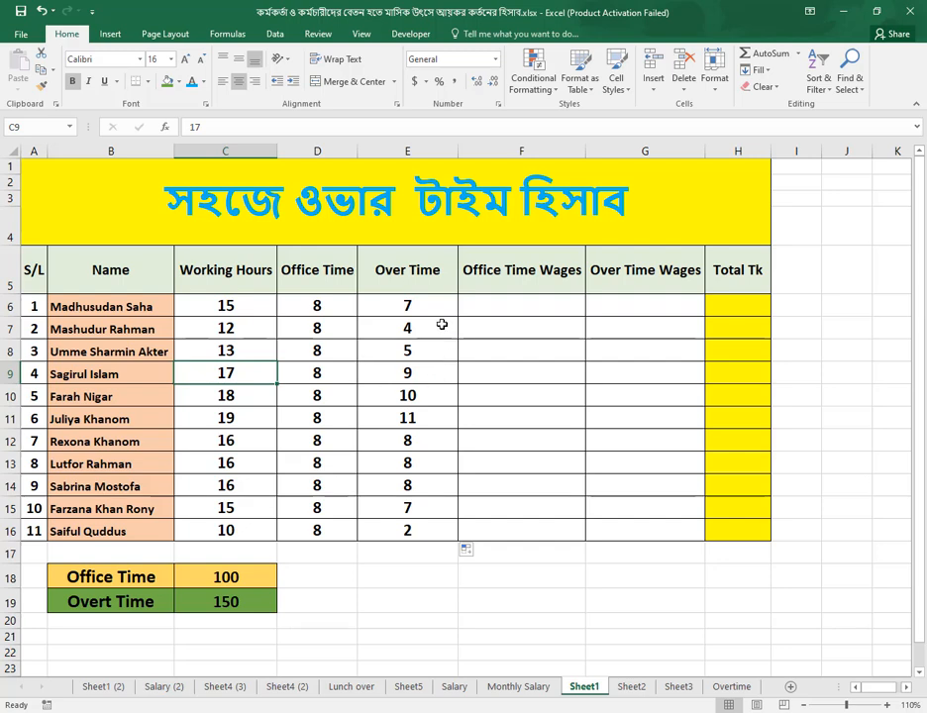
drag(437, 312, 430, 530)
click(435, 491)
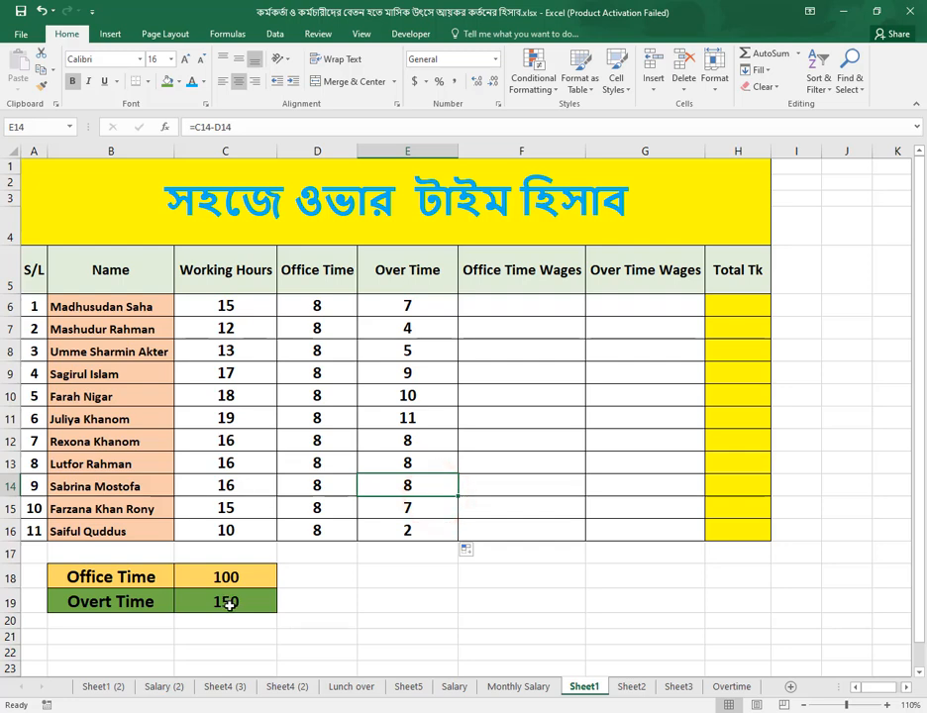
- Enter the formula =E6*150 in F6 under Office Time Wages and fill it down to F16
click(533, 312)
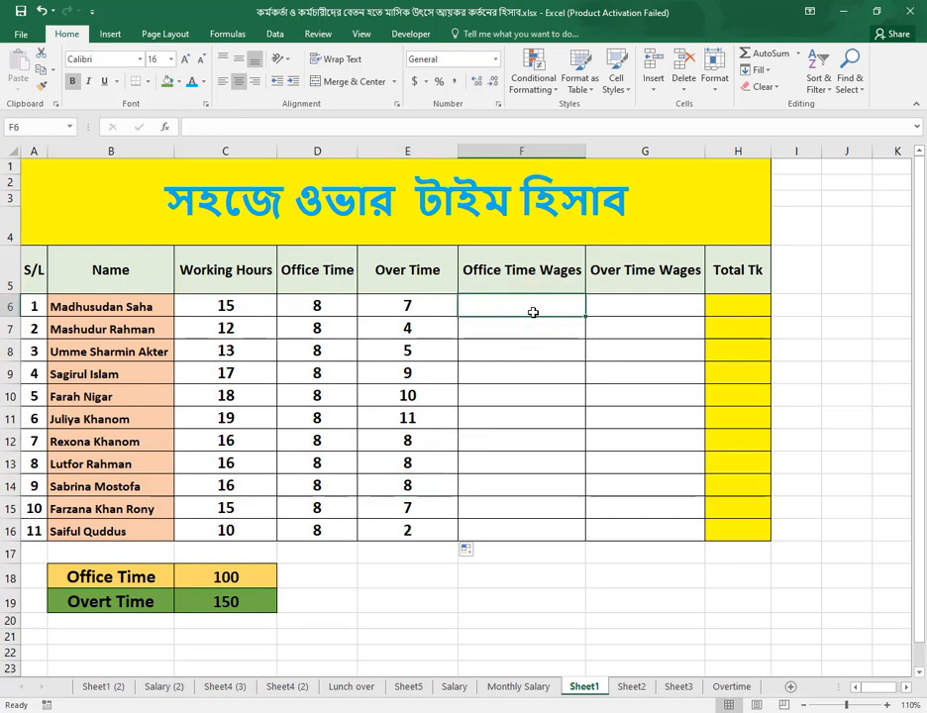
text(=)
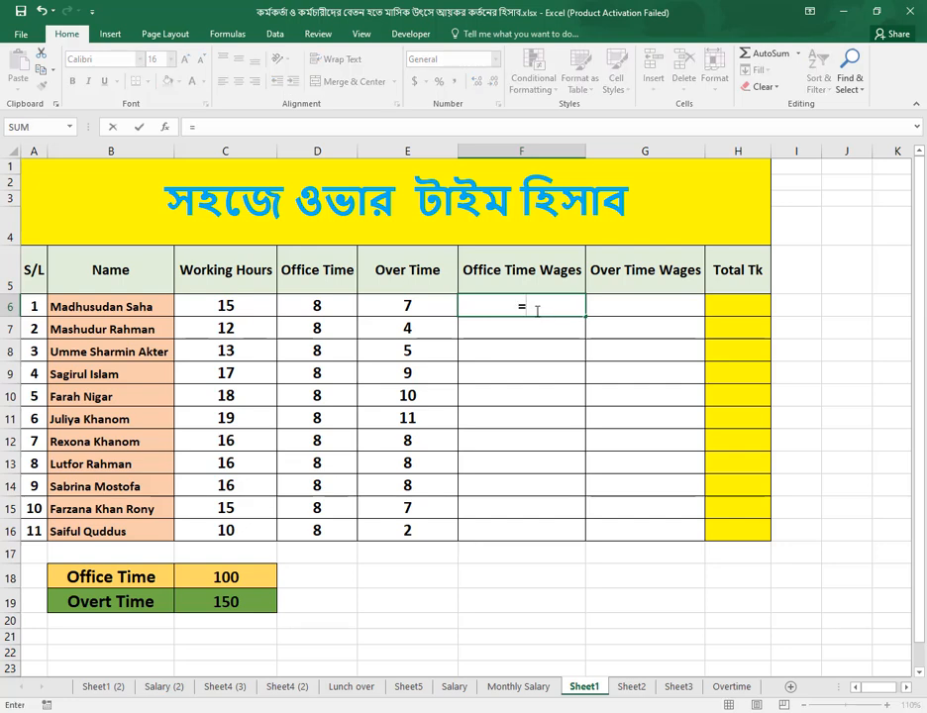
click(408, 306)
text(*)
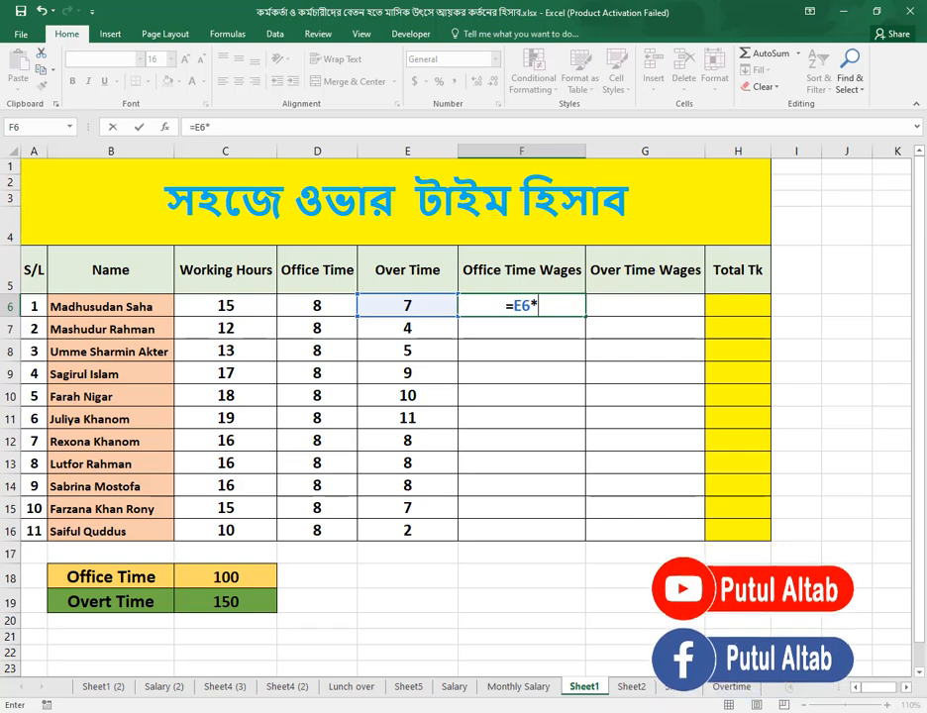
text(150)
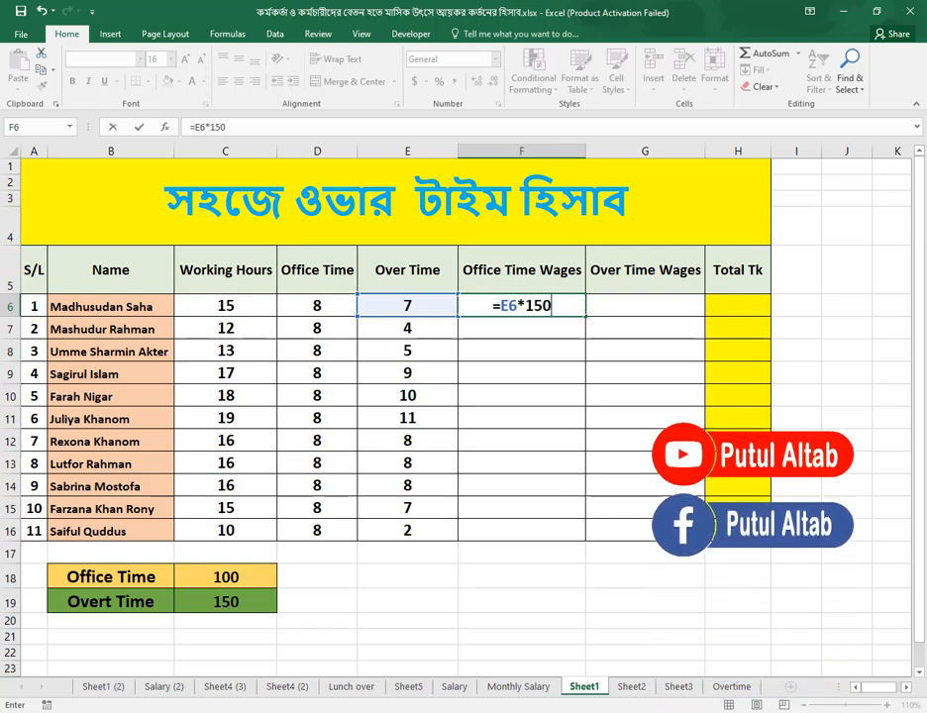
key(ctrl+Return)
key(Return)
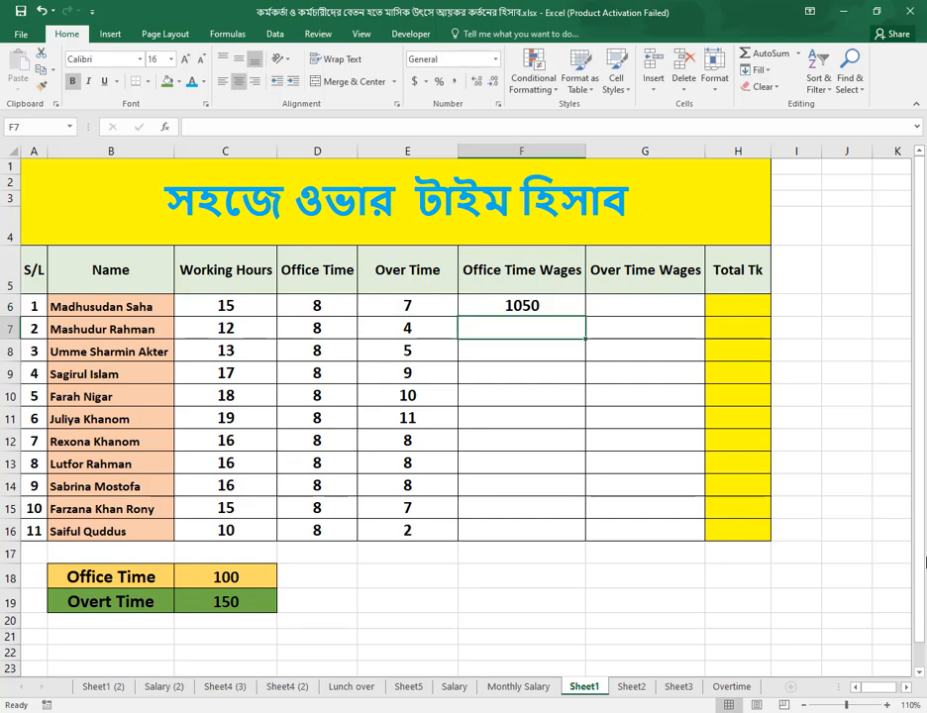
click(563, 307)
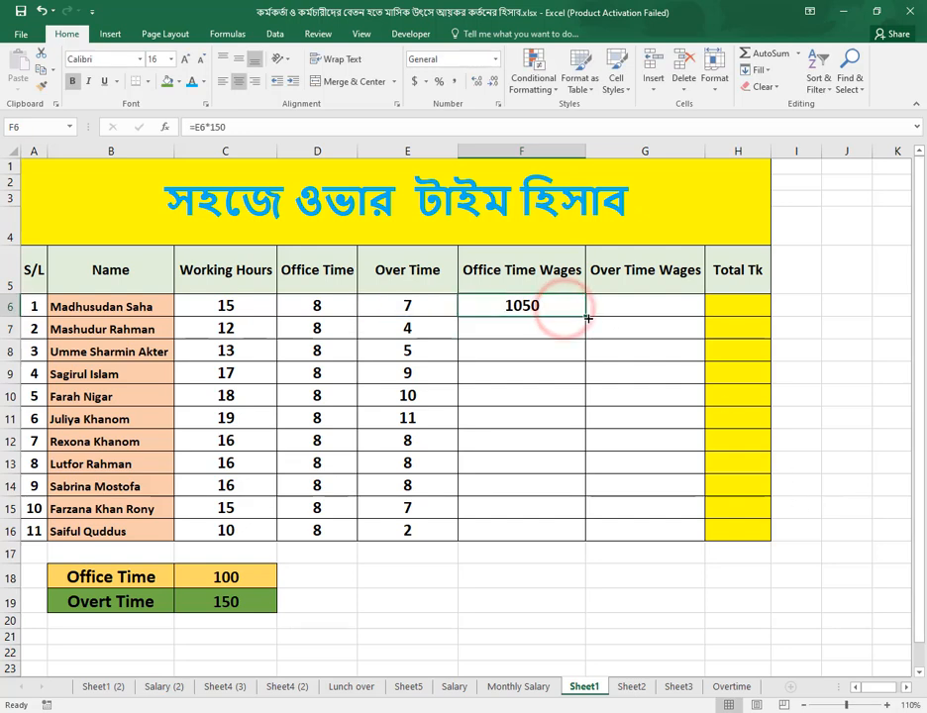
drag(586, 315, 590, 546)
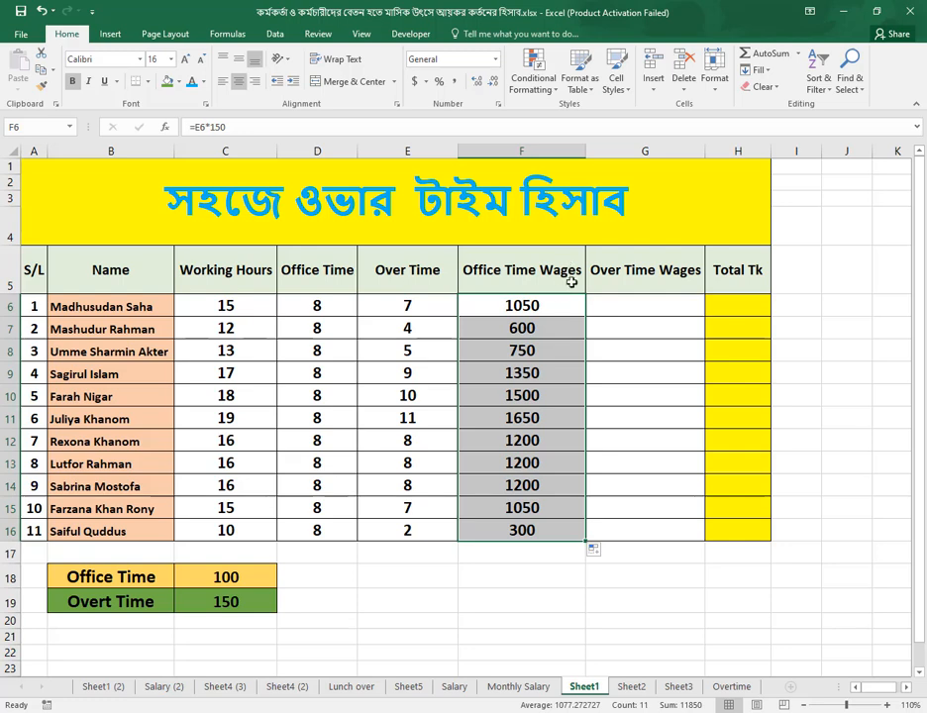
- Change the formula in F6 to =E6*100 and clear the Office Time Wages cells F6:F16
click(556, 307)
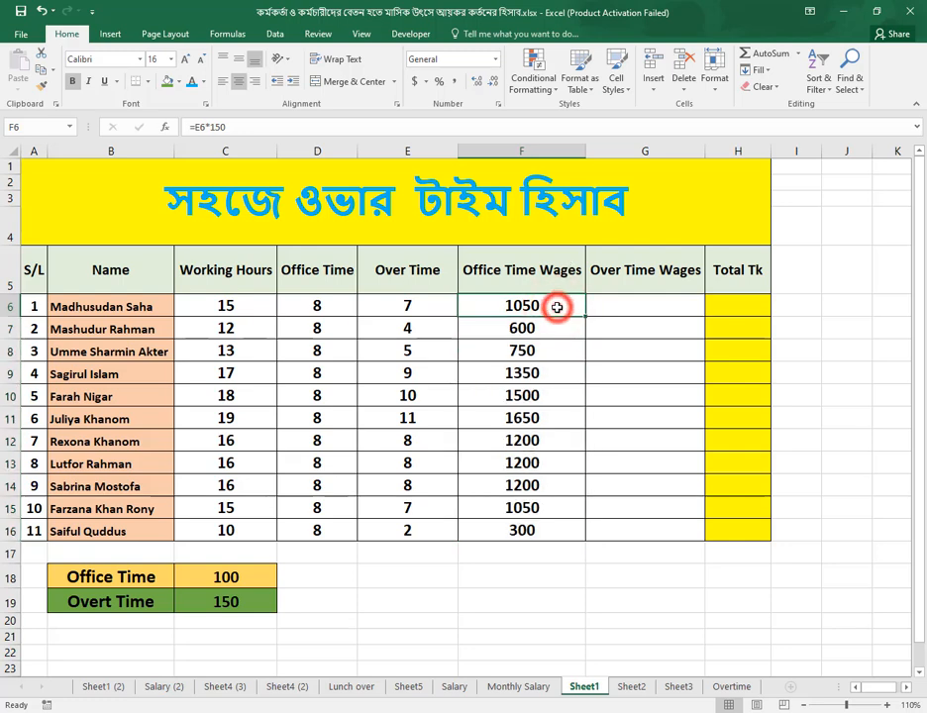
double_click(556, 307)
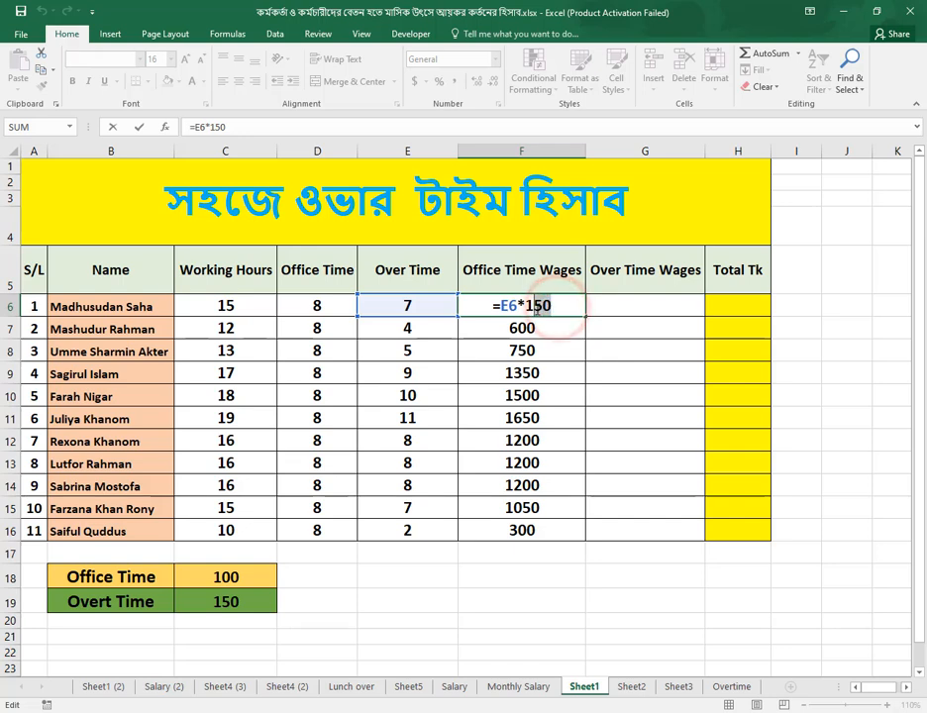
key(BackSpace)
key(BackSpace)
text(0)
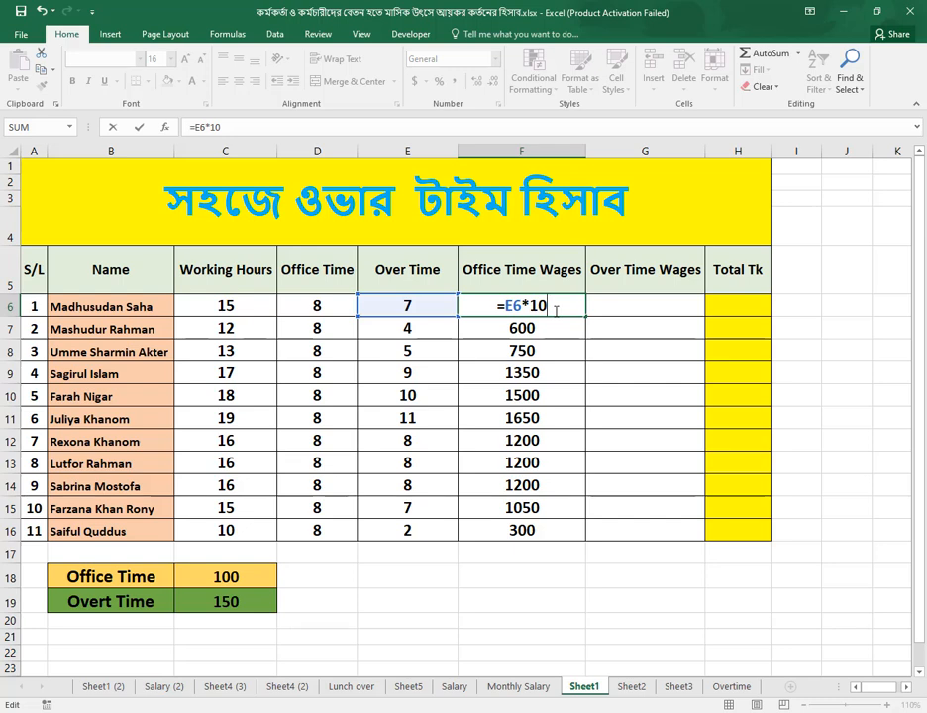
text(0)
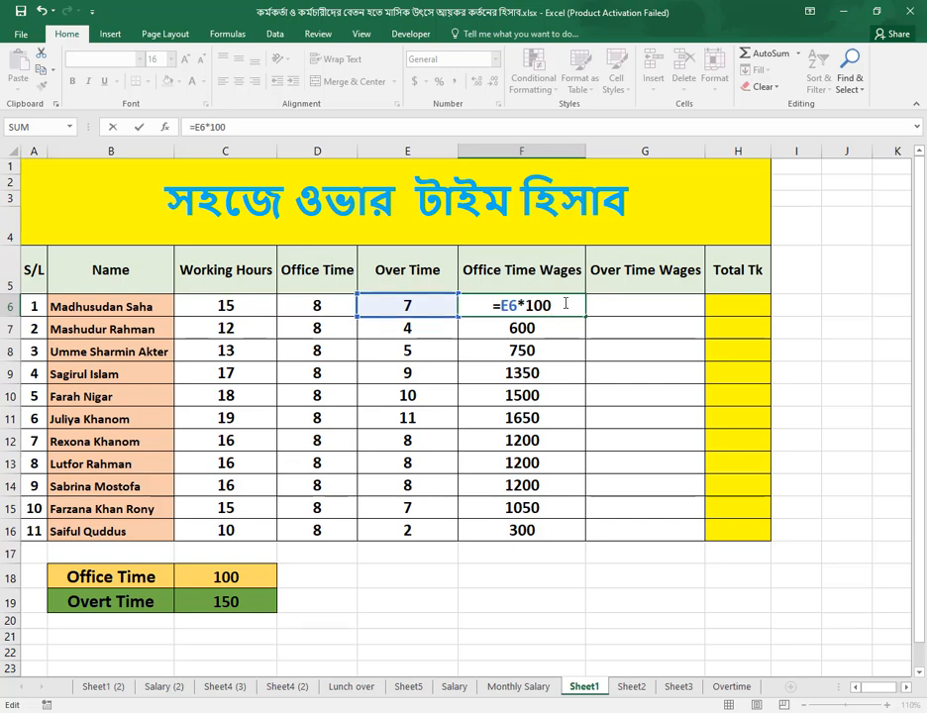
click(554, 371)
drag(547, 314, 556, 527)
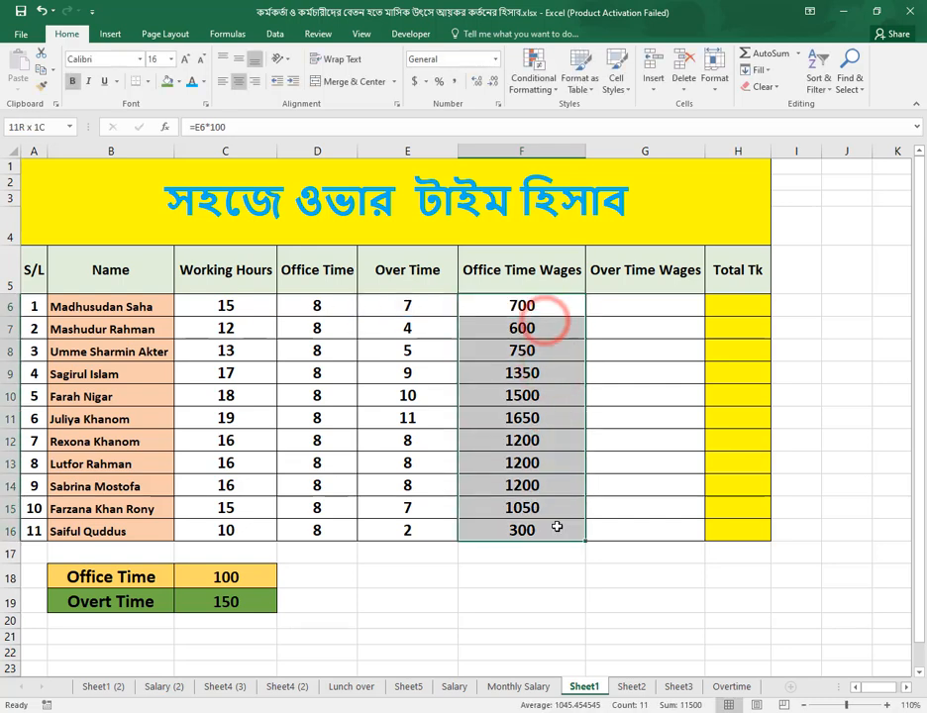
key(Delete)
- Calculate office time wages in F6 with the formula =D6*100 and fill it down the Office Time Wages column to F16
click(516, 307)
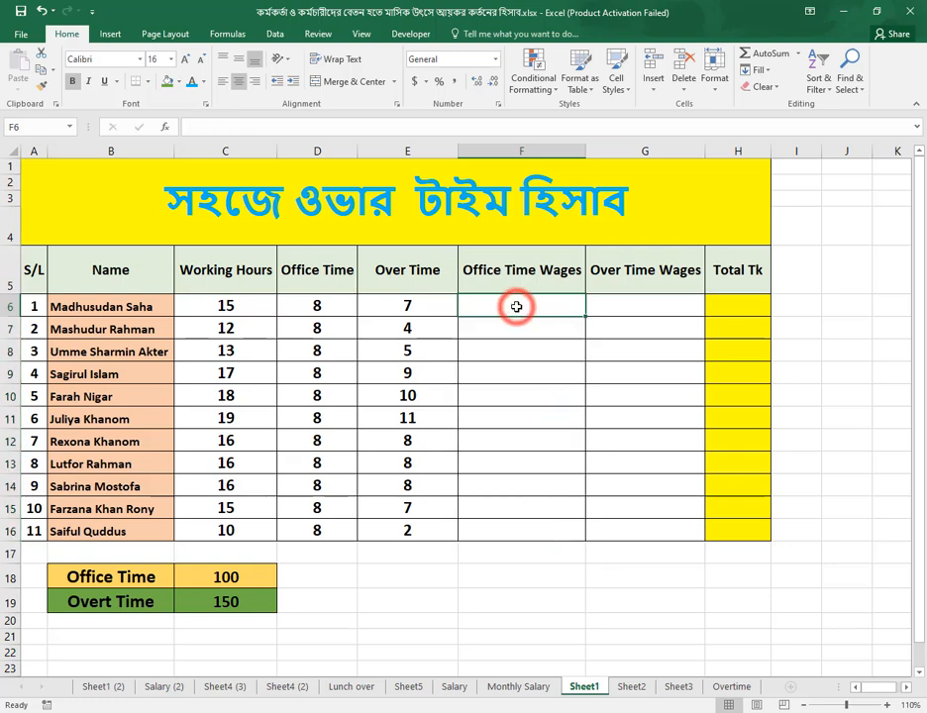
text(=)
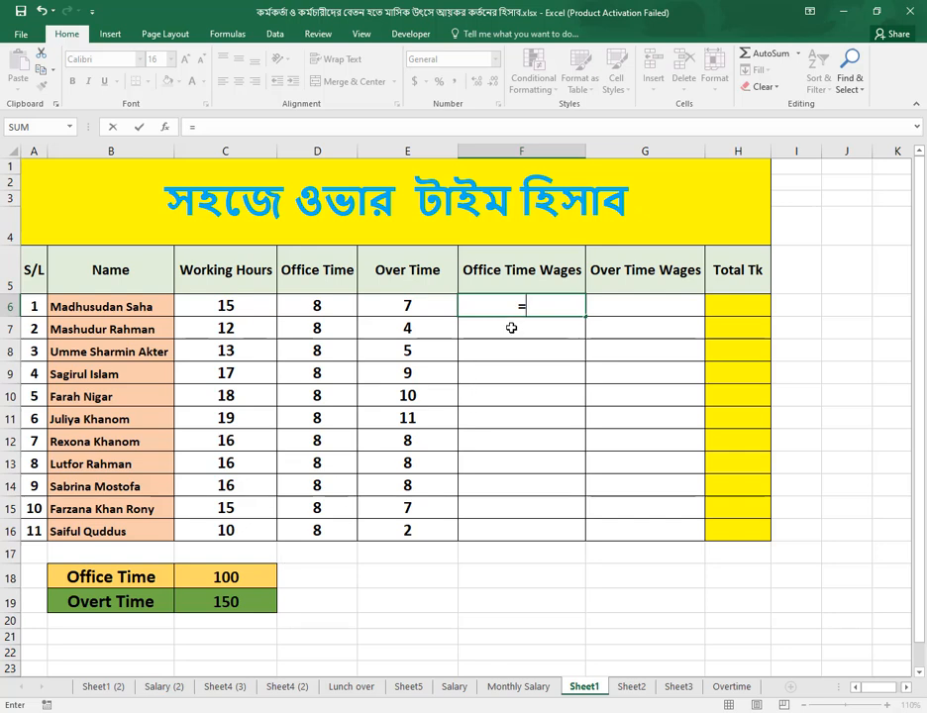
click(339, 306)
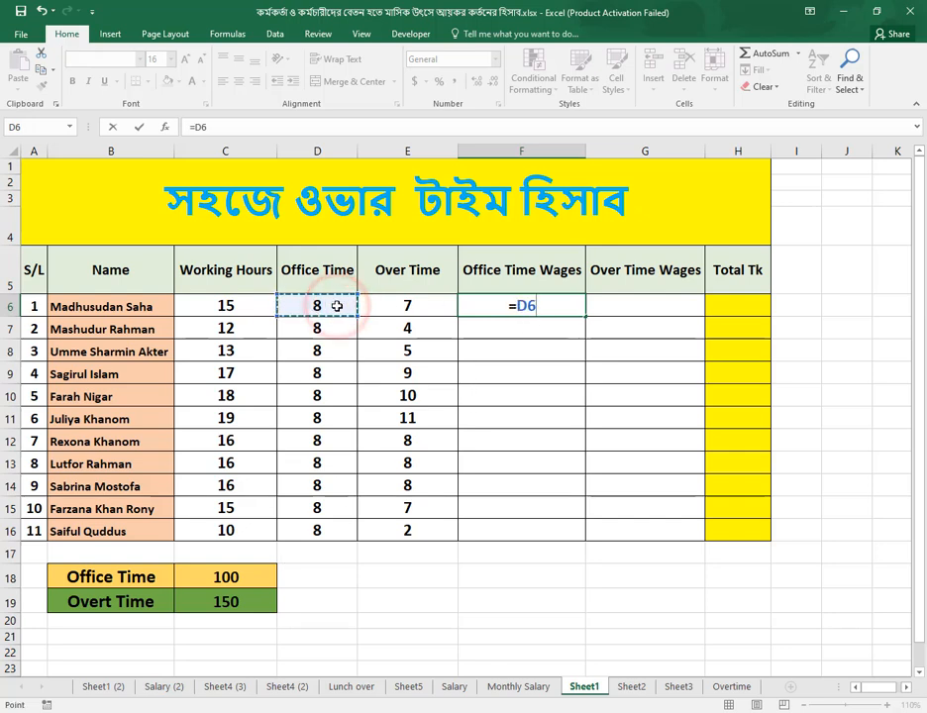
text(*)
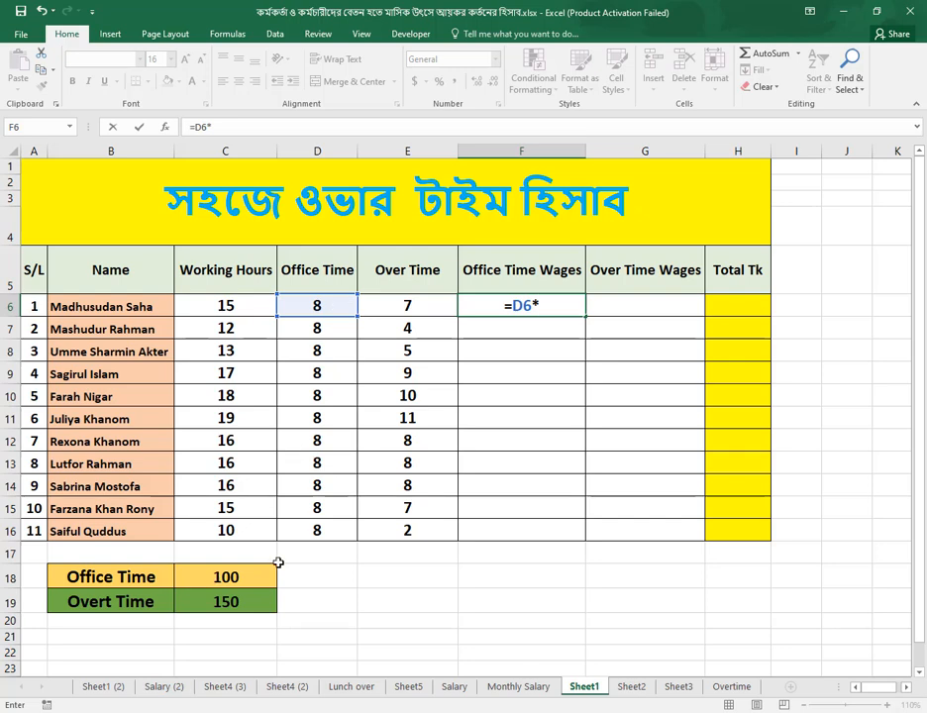
text(100)
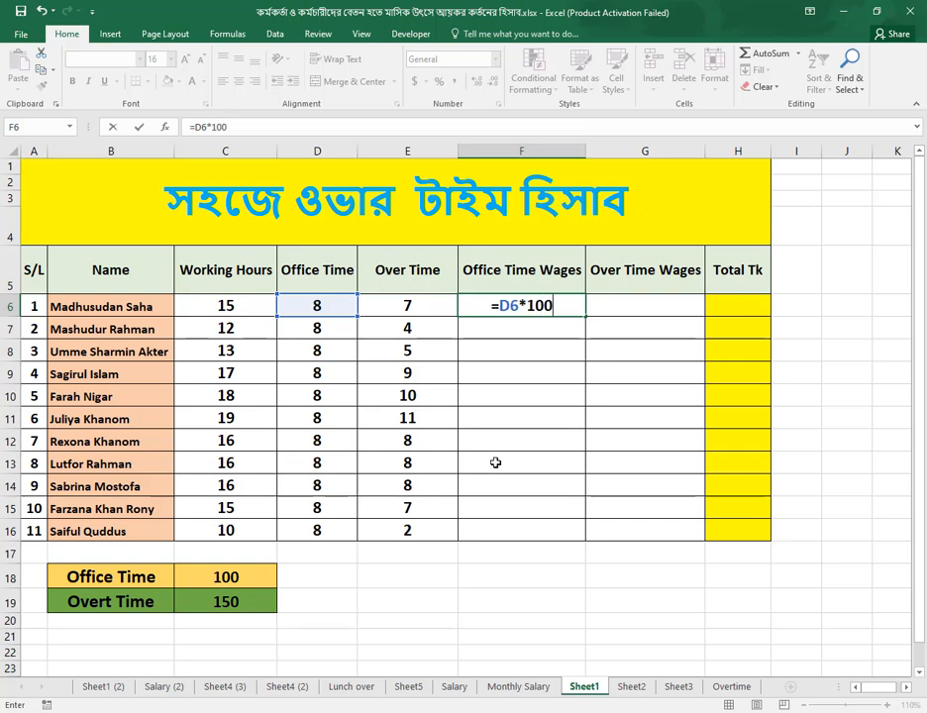
key(Return)
click(550, 307)
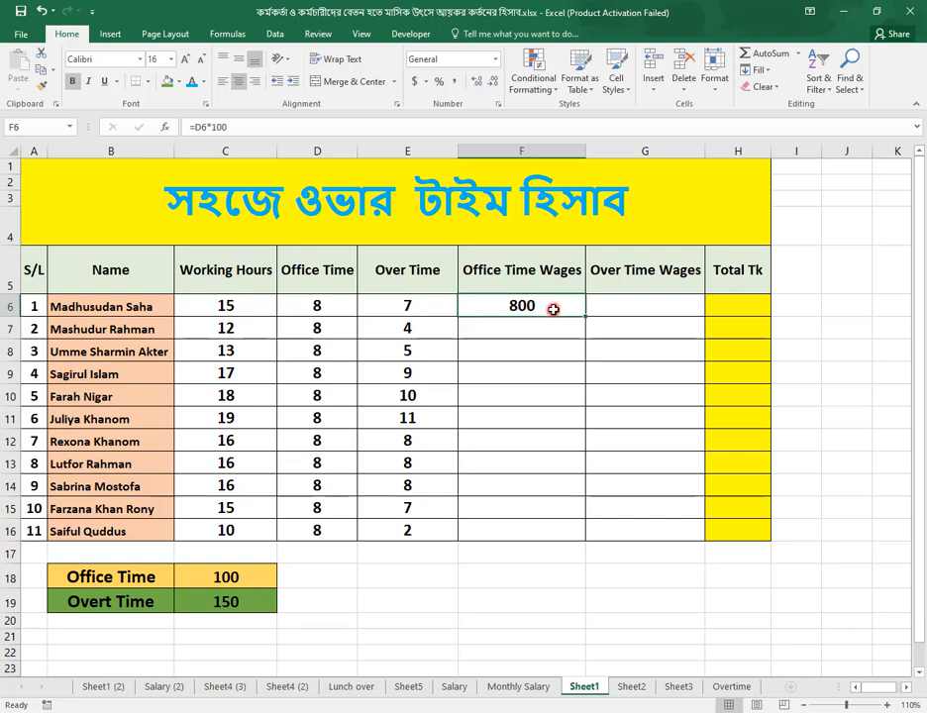
drag(587, 315, 569, 531)
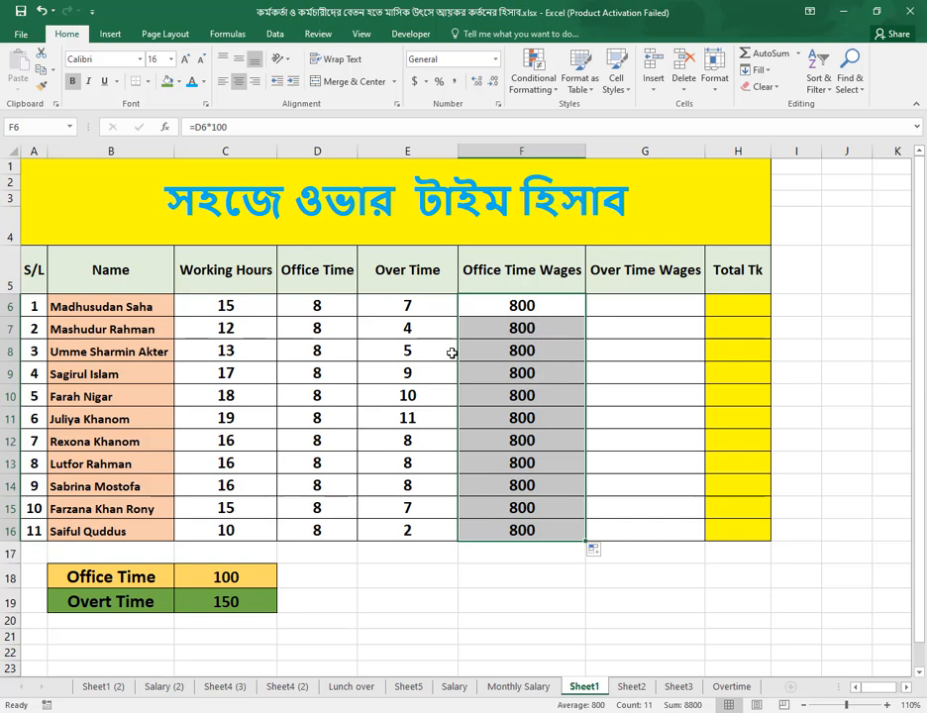
- Calculate overtime wages in G6 with the formula =E6*150 and fill it down the Over Time Wages column to G16
click(635, 302)
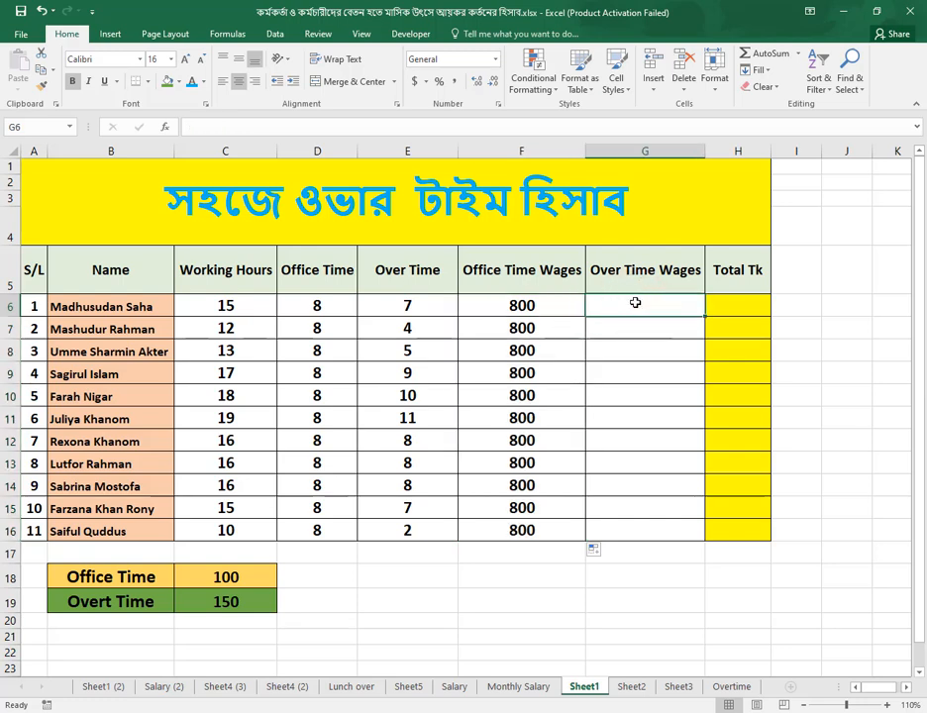
text(=)
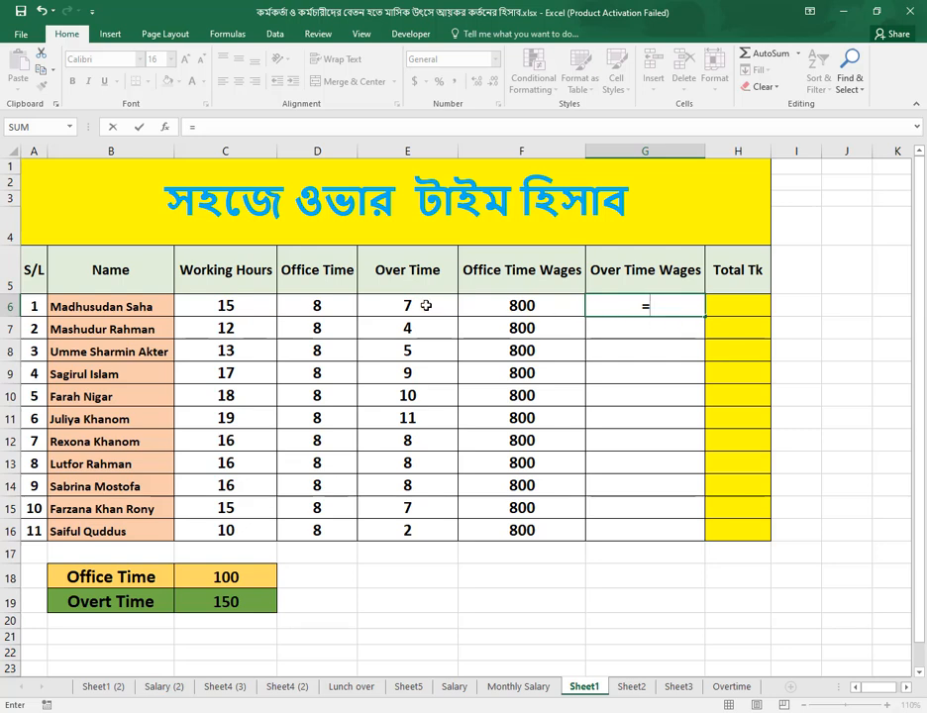
click(426, 306)
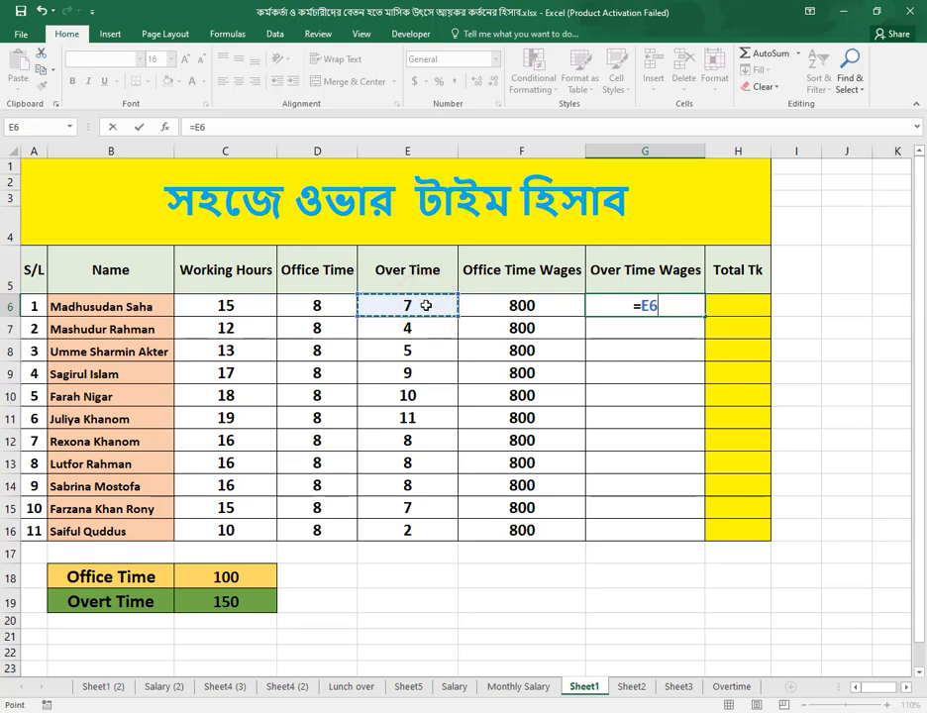
text(*)
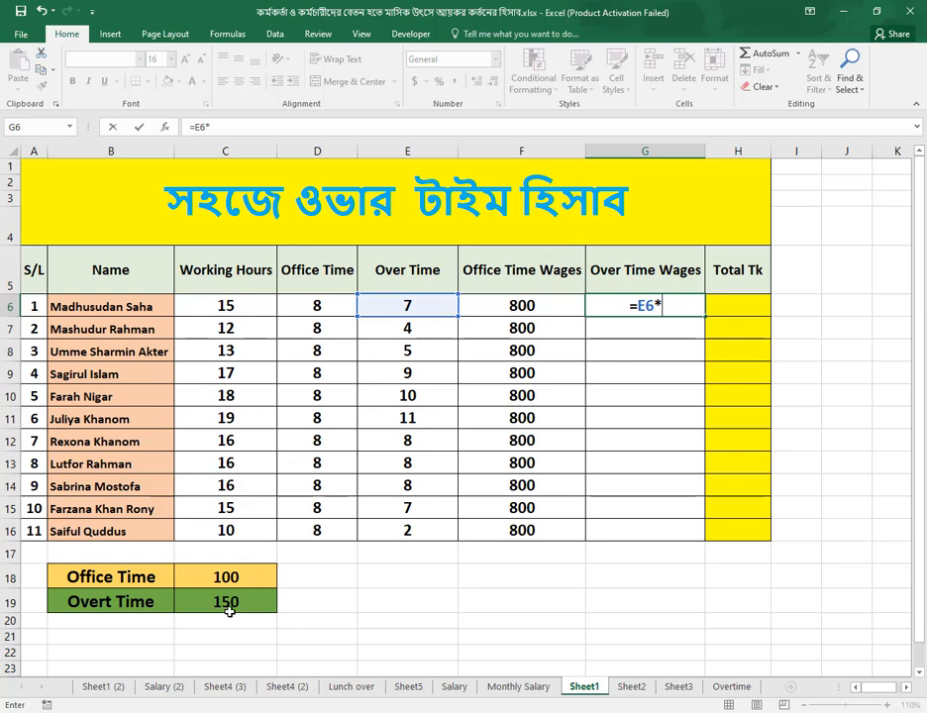
text(150)
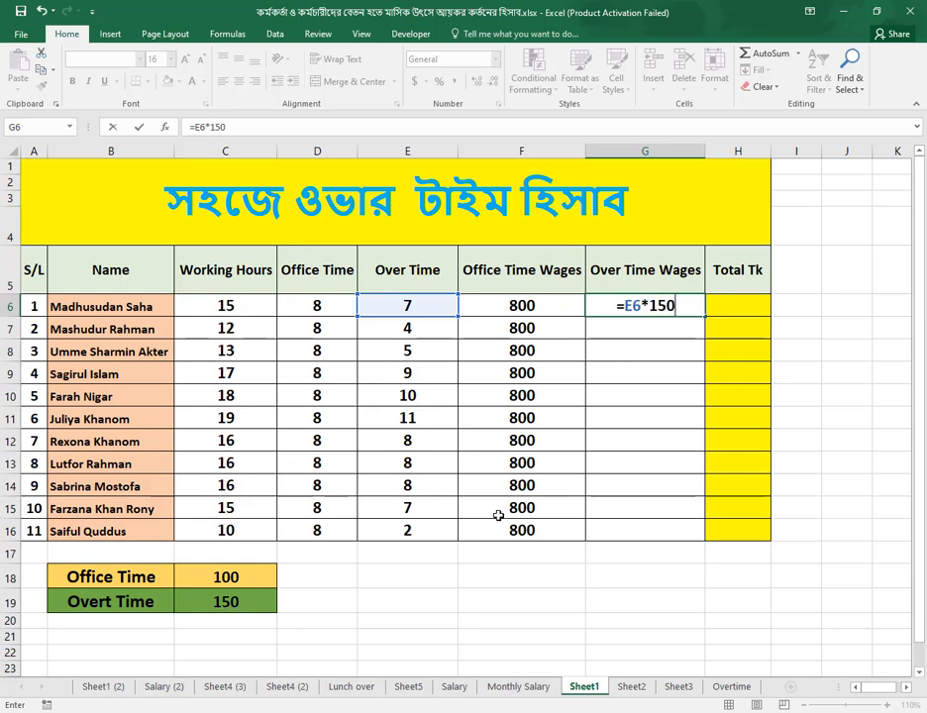
key(Return)
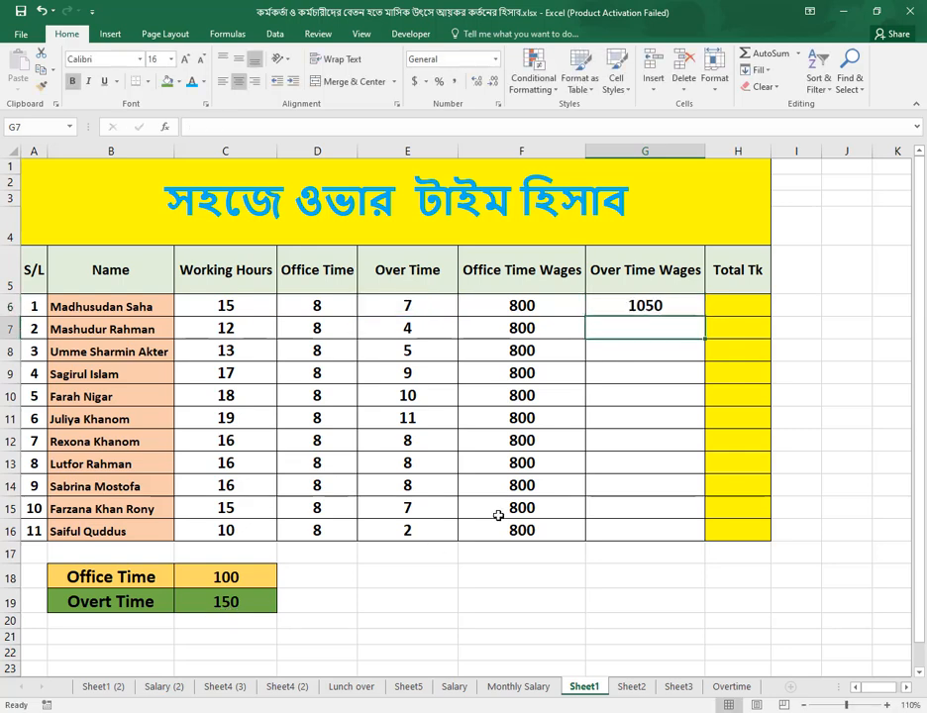
click(669, 309)
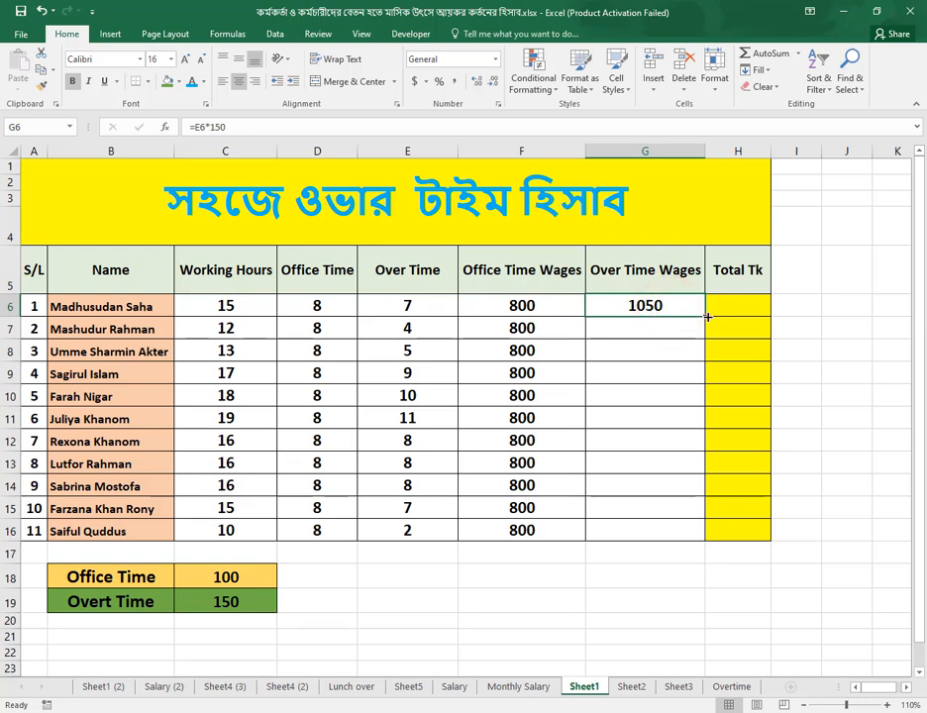
drag(708, 316, 691, 541)
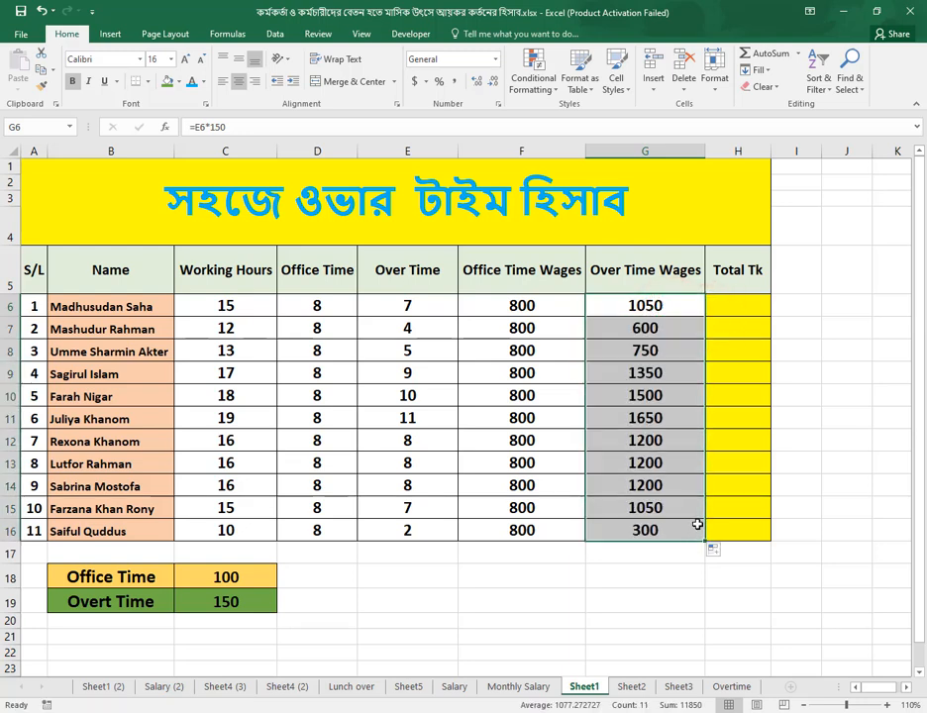
- Add both wages in H6 with the formula =G6+F6 and fill it down the Total Tk column to H16
click(525, 309)
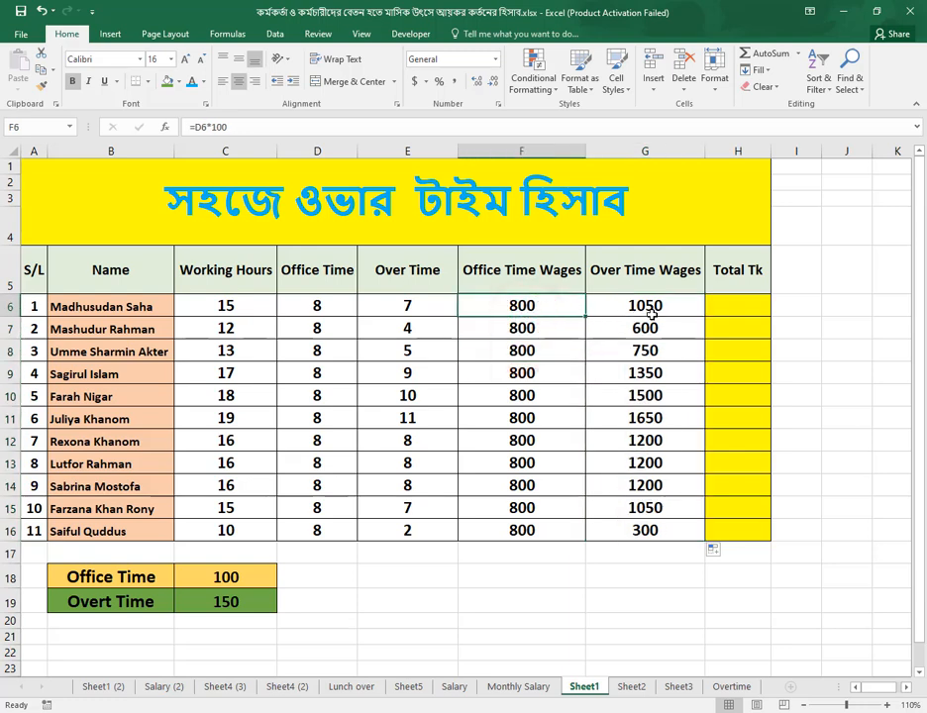
click(723, 302)
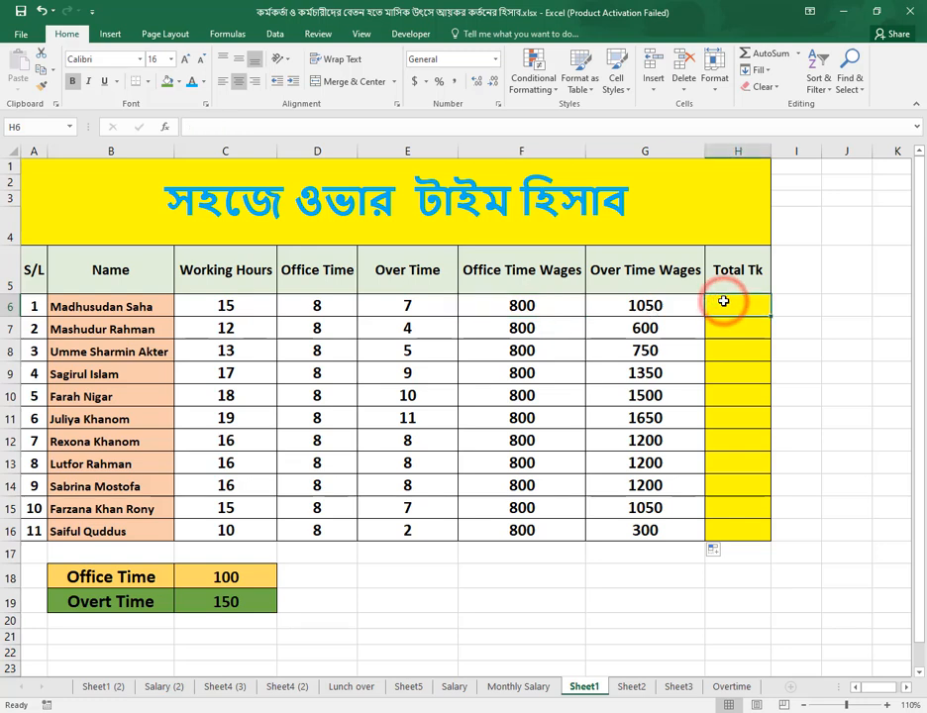
text(=)
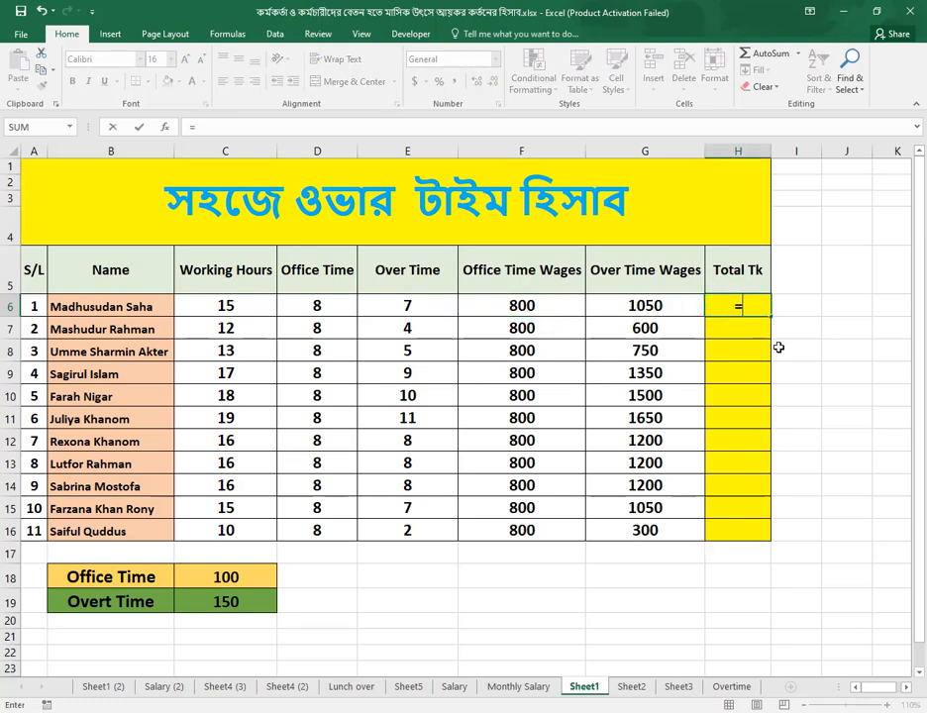
click(639, 306)
text(+)
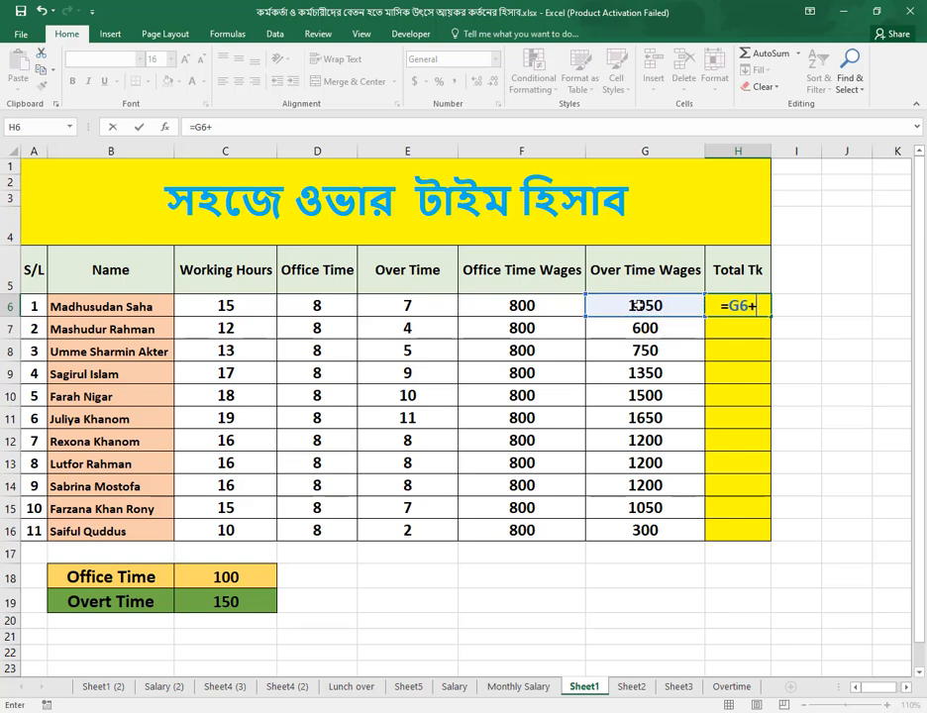
click(526, 308)
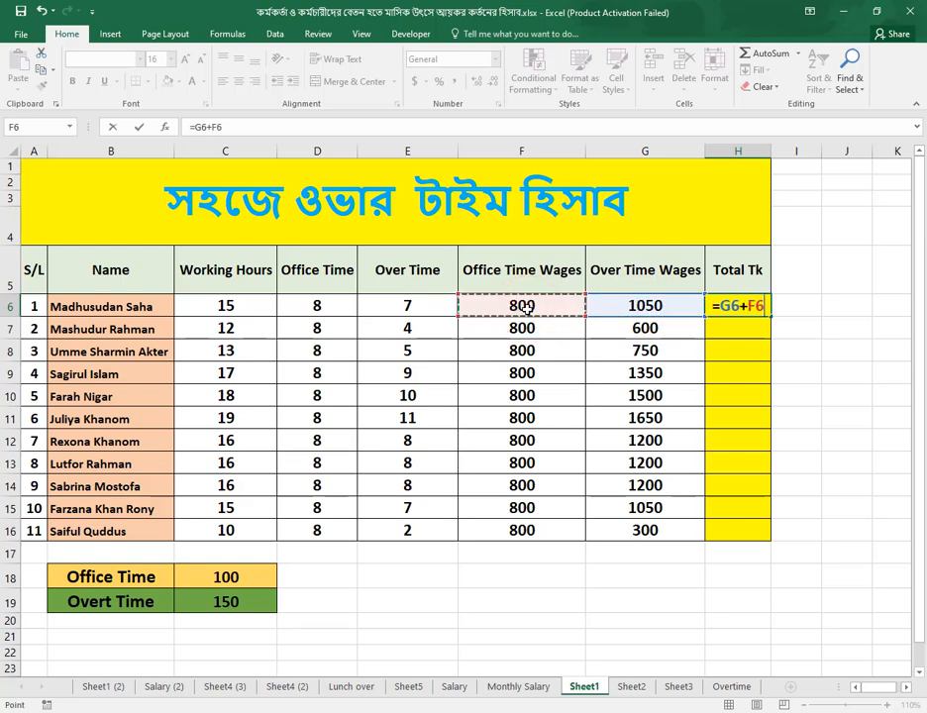
key(Return)
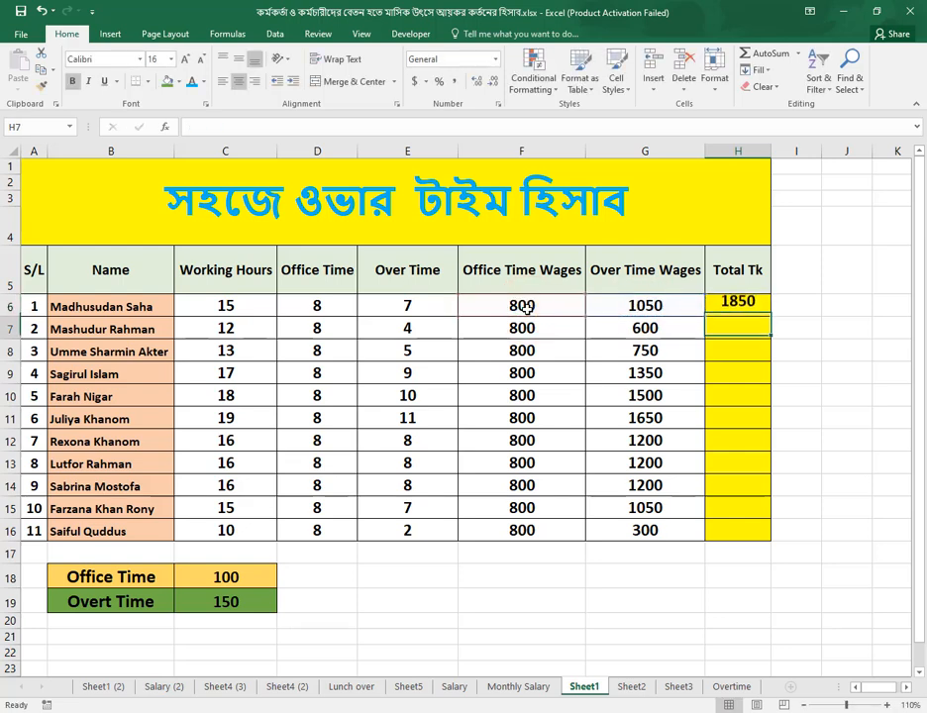
click(758, 306)
drag(770, 315, 769, 540)
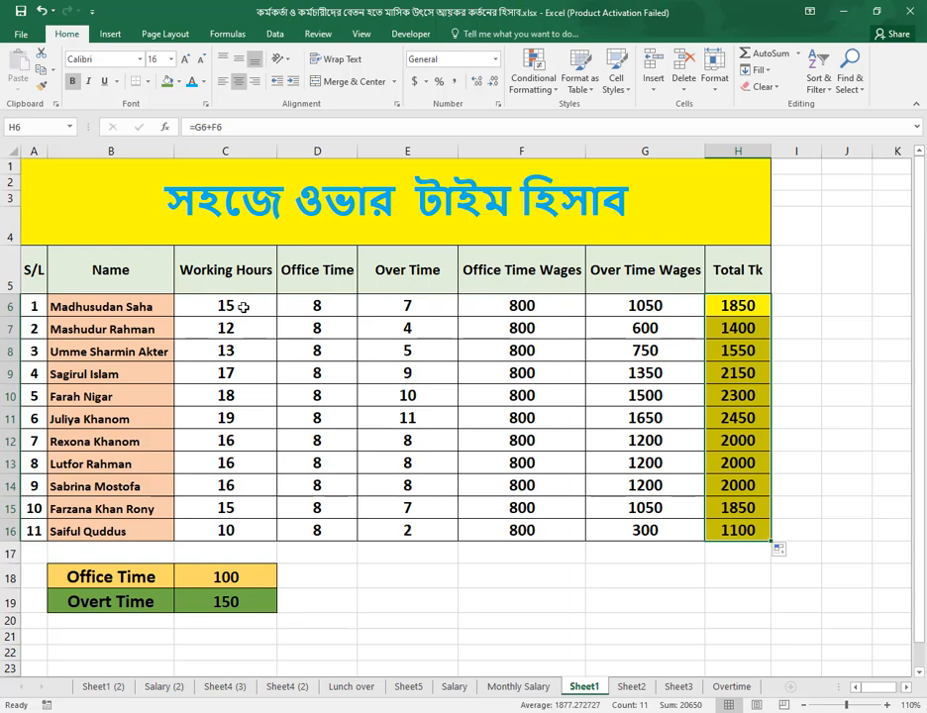
click(324, 307)
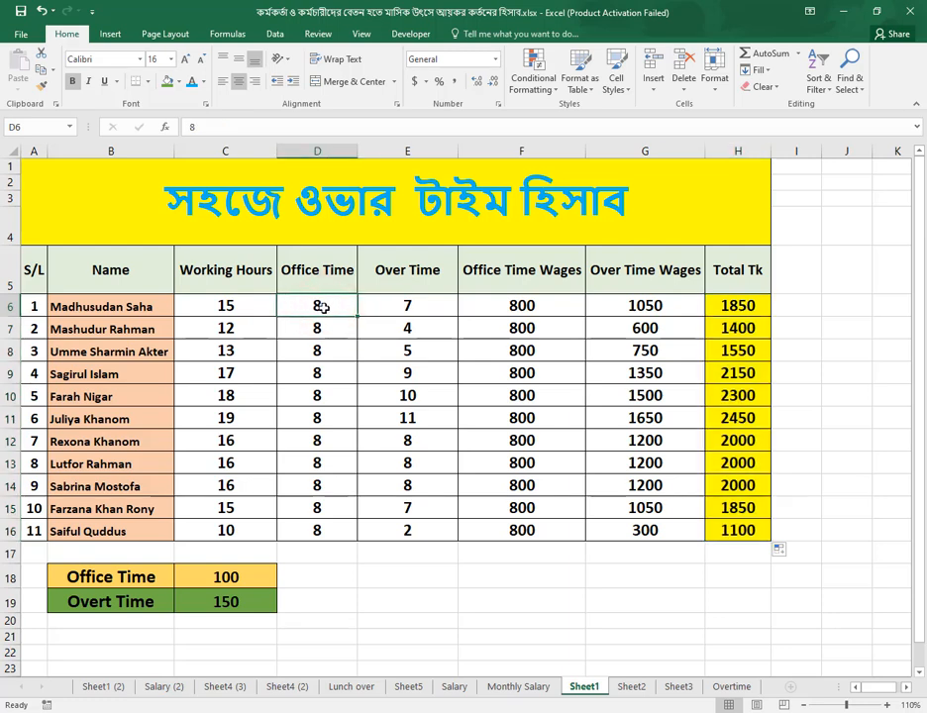
click(407, 315)
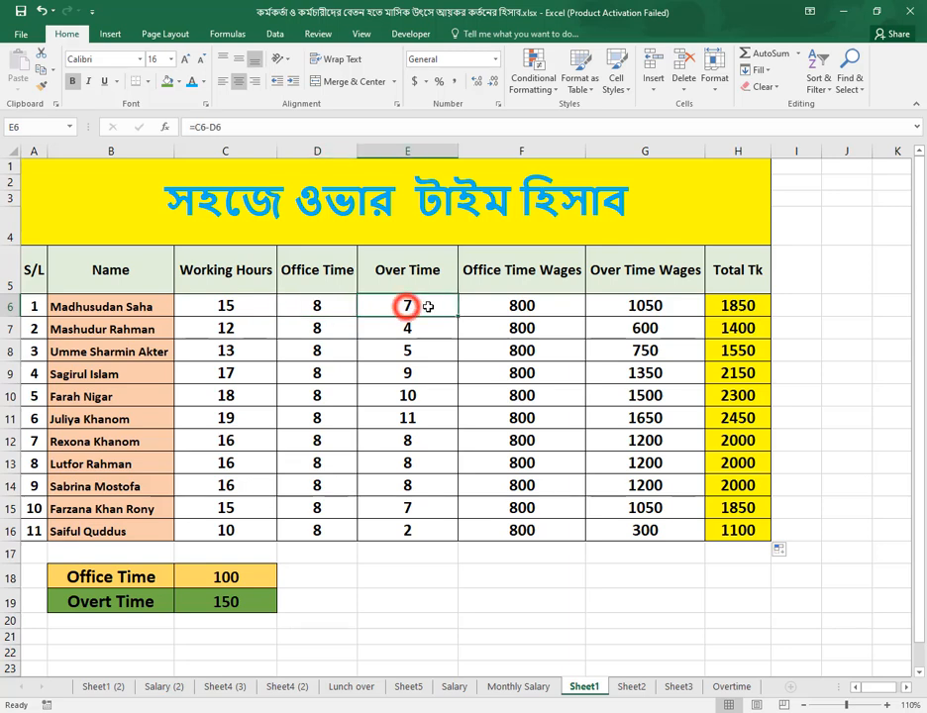